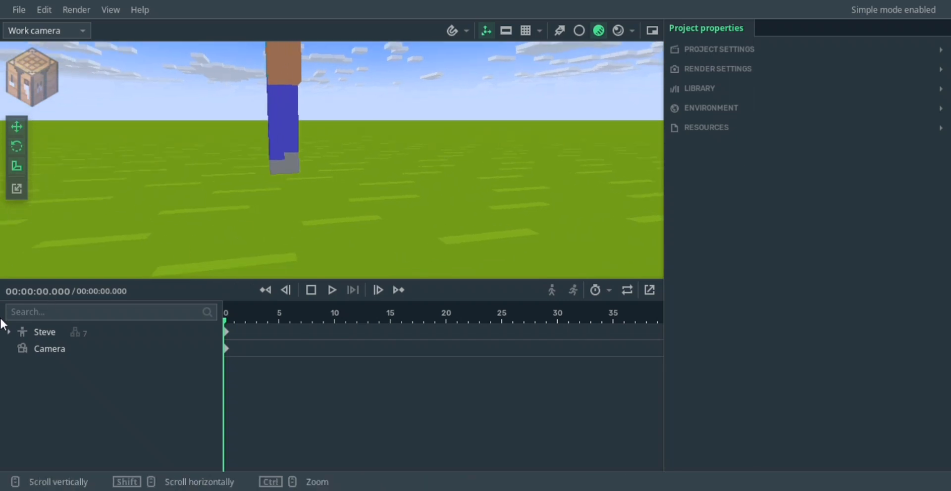
Step: Expand Steve's body parts and add starting keyframes at frame 0 for the body, head, both arms and both legs
click(9, 332)
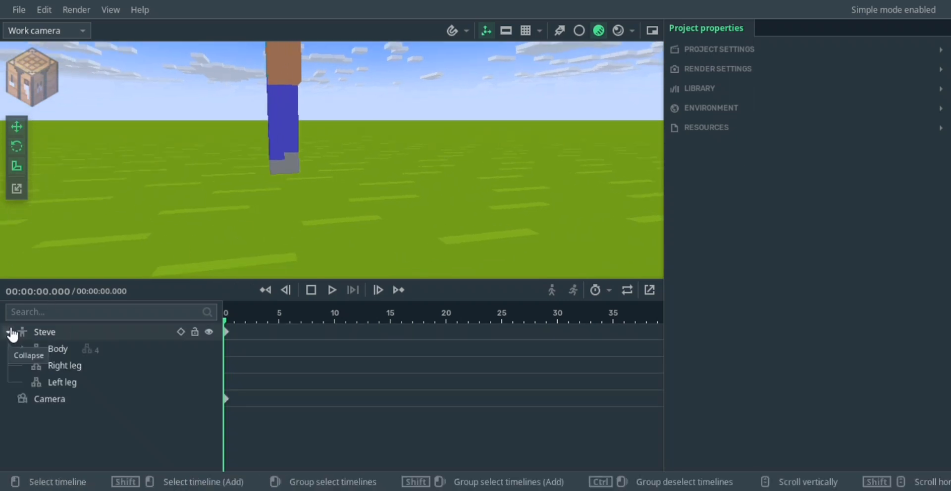
click(229, 352)
click(231, 369)
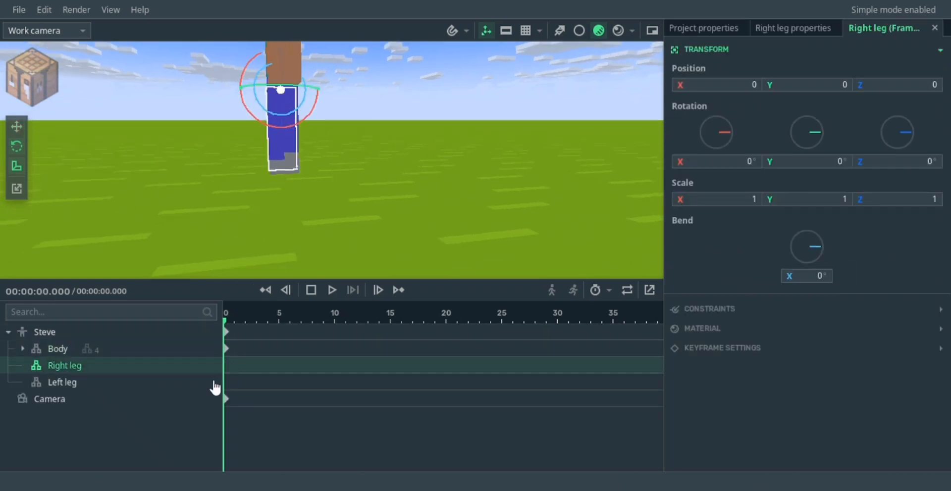
click(215, 386)
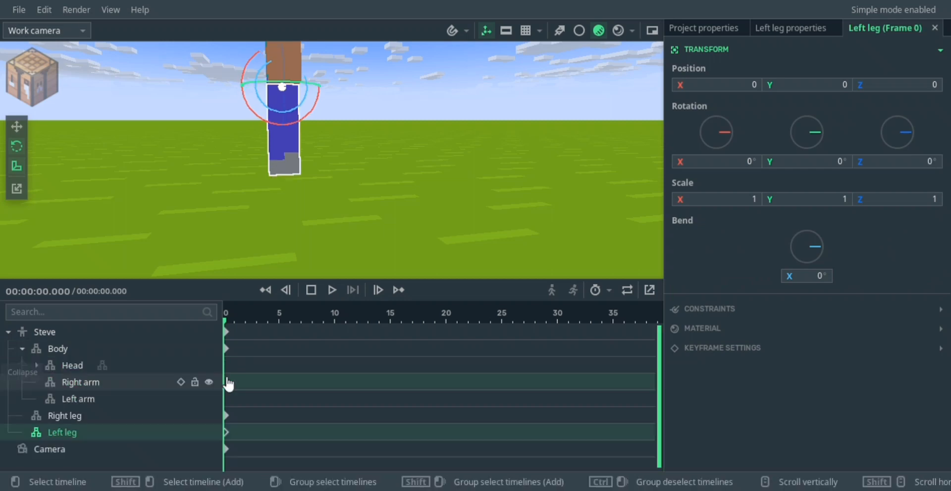
click(227, 383)
click(228, 399)
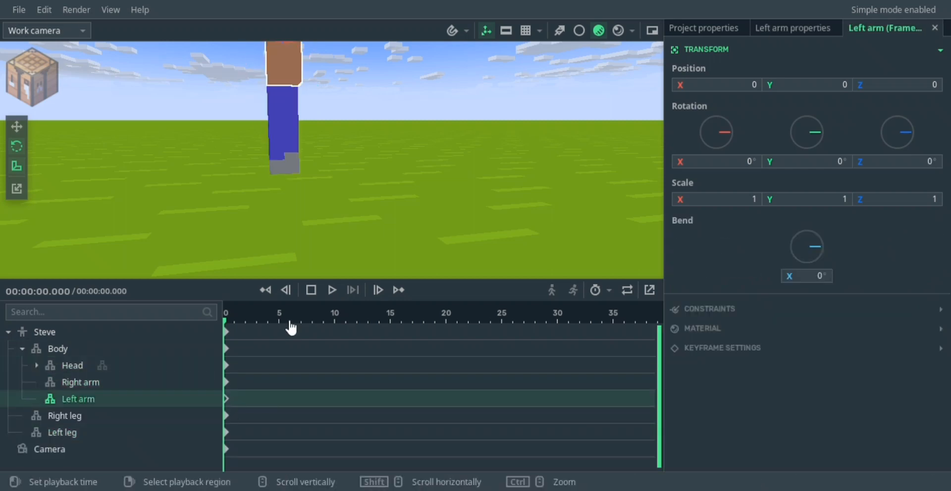
Step: Pose the legs at frame 3: right leg X rotation about 6.4°, left leg about -7.4° with a bend of about 29.8°
click(262, 322)
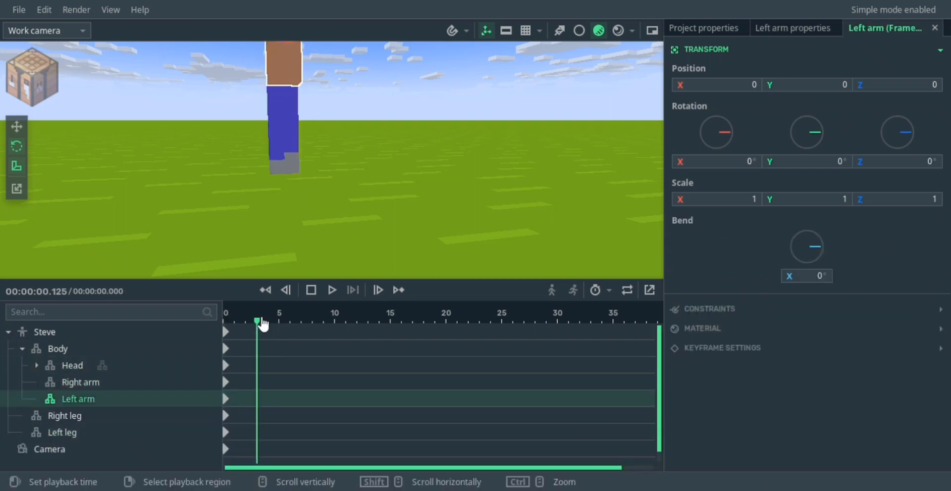
click(263, 417)
drag(314, 134, 312, 128)
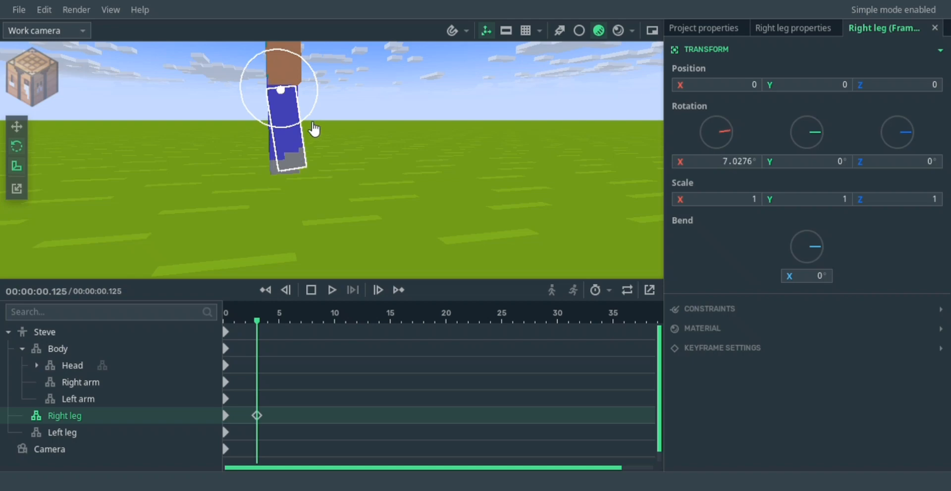
drag(314, 129, 311, 130)
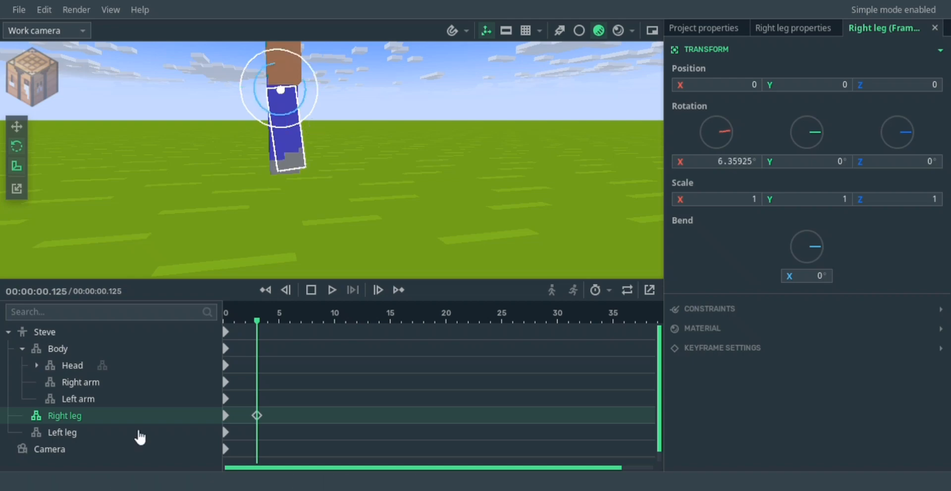
click(95, 435)
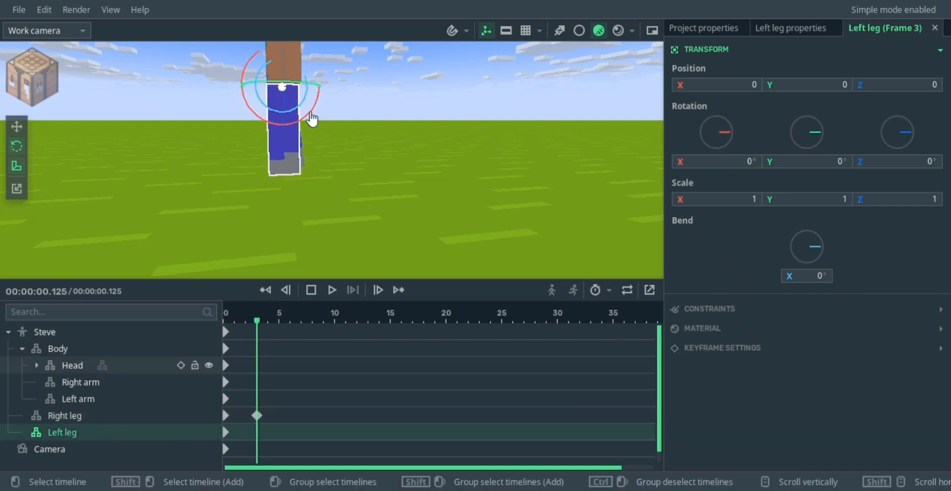
drag(311, 123, 305, 112)
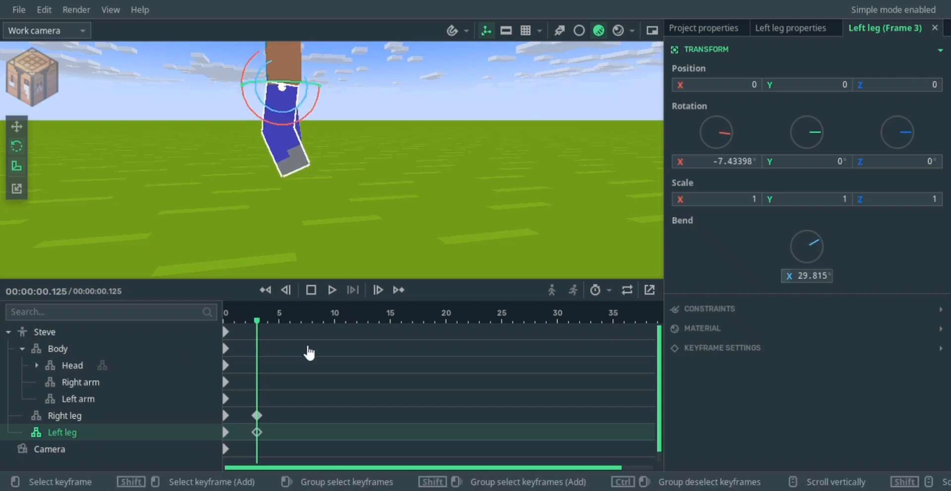
Step: At frame 6, swing the left leg forward and bend the right leg about 8.7°
click(296, 323)
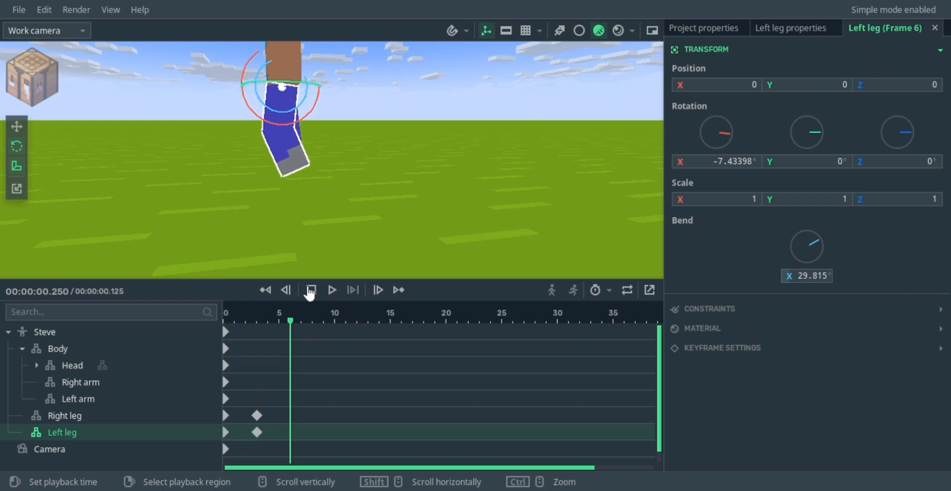
mouse_move(310, 126)
mouse_down()
mouse_move(304, 105)
mouse_move(301, 113)
mouse_move(322, 117)
mouse_move(309, 103)
mouse_move(313, 115)
mouse_up()
click(298, 164)
Step: Pose the legs at frame 9: right leg X rotation about 7.4° and bend 14.5°, left leg about -24.6° and bend 22.7°
click(323, 320)
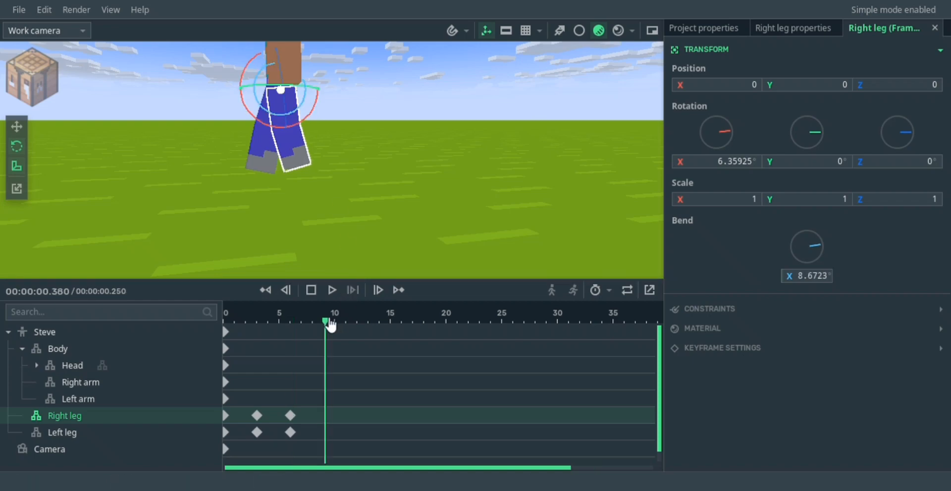
mouse_move(307, 114)
mouse_down()
mouse_move(305, 131)
mouse_move(302, 118)
mouse_up()
click(275, 165)
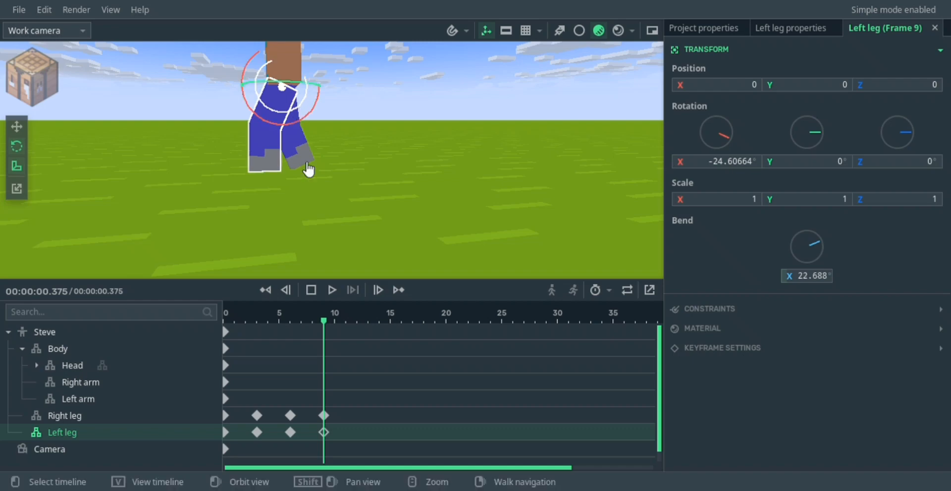
Step: Straighten the left leg at frame 12 by setting its X rotation and bend to 0°
click(358, 323)
drag(362, 326, 364, 326)
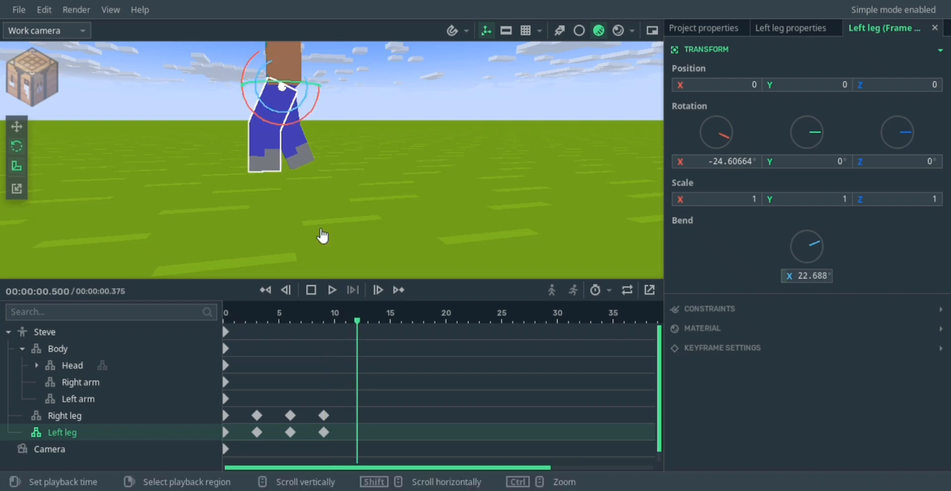
drag(303, 134, 303, 132)
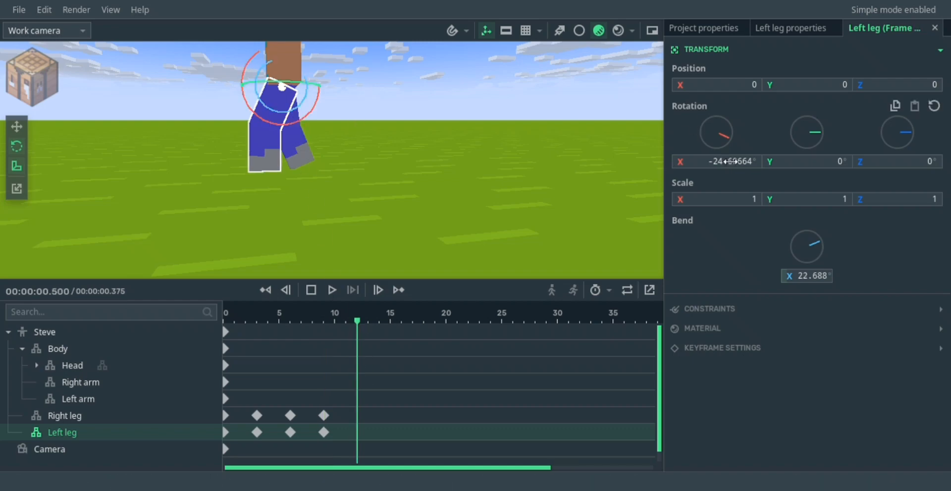
key(BackSpace)
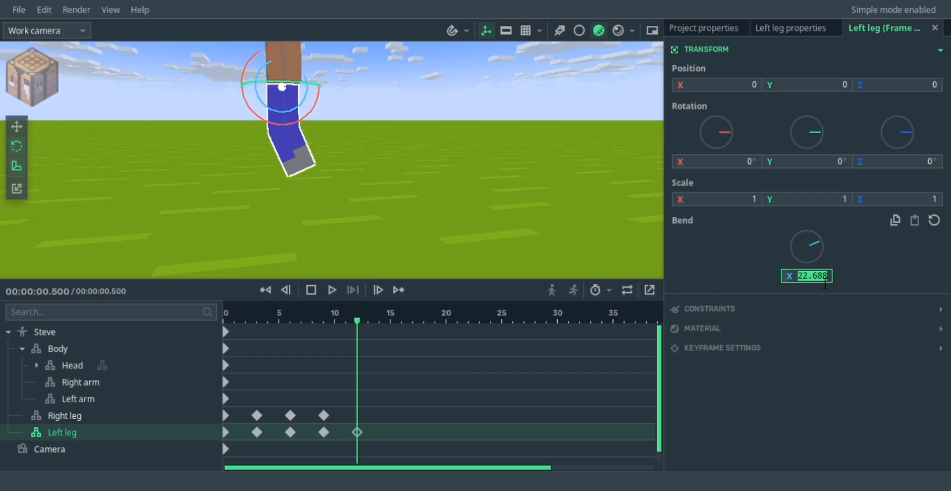
key(BackSpace)
click(421, 210)
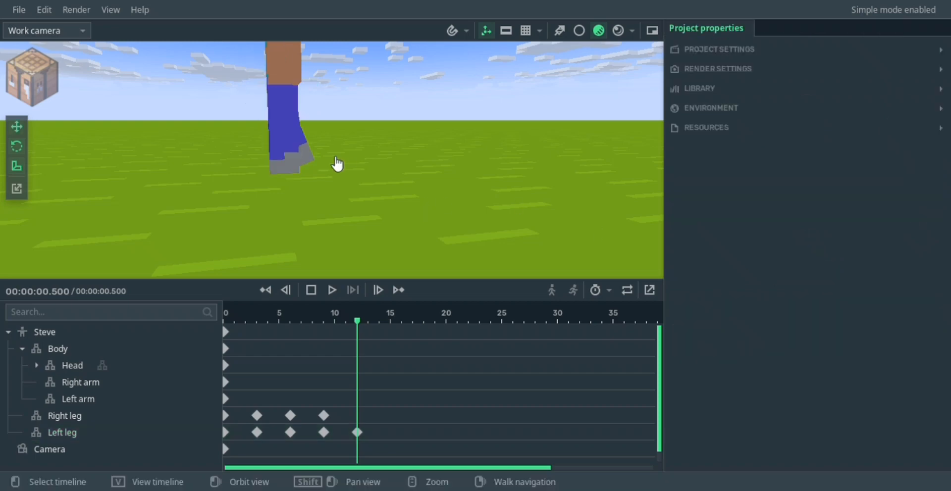
Step: Pose the right leg at frame 12 with an X rotation of about -2.9° and a bend of about 77.4°
click(314, 161)
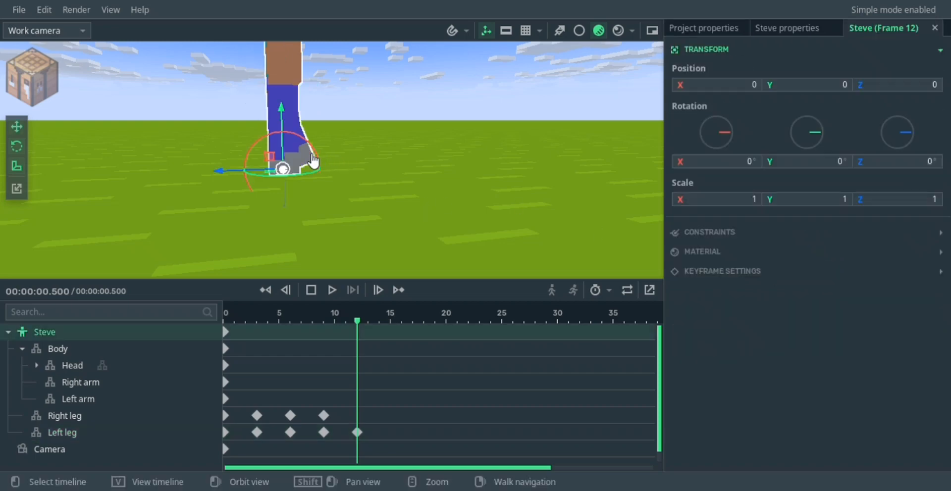
click(70, 417)
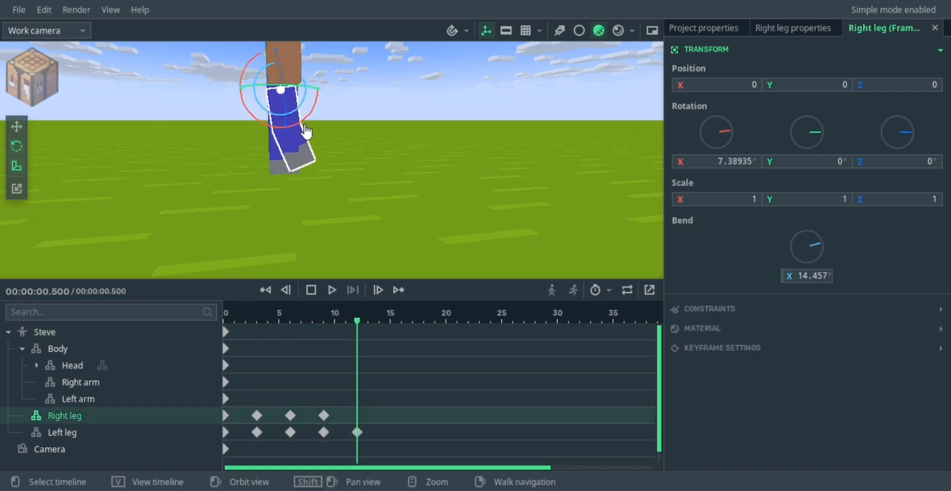
drag(299, 144, 302, 132)
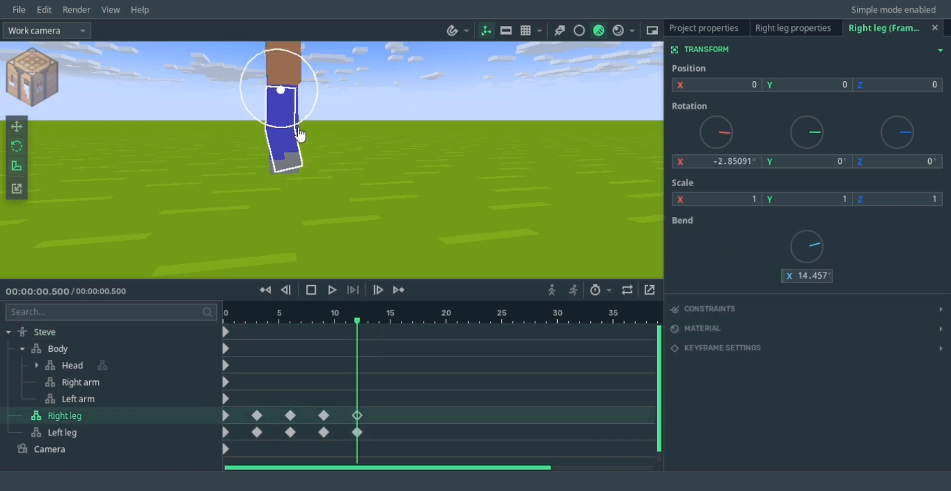
drag(299, 93, 301, 101)
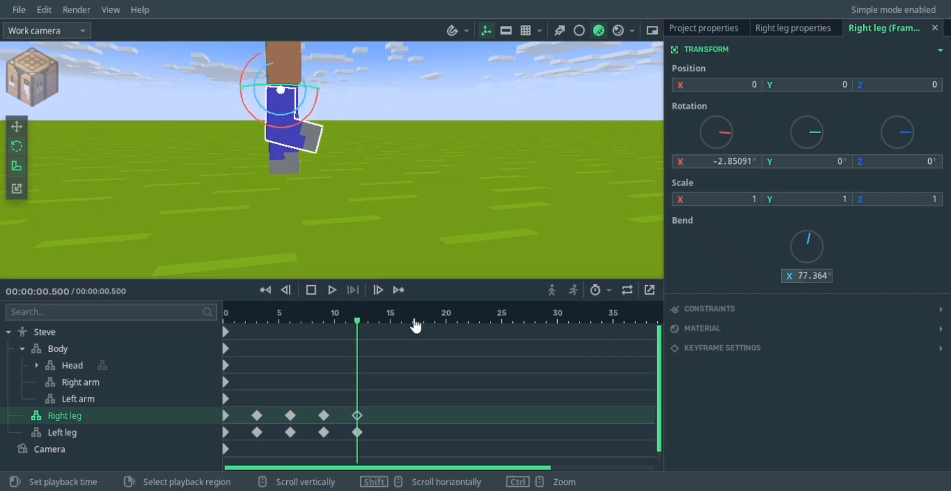
Step: Pose the legs at frame 15: left leg X rotation about 5.8°, right leg about -10.3° with a bend of about 63.3°
click(391, 321)
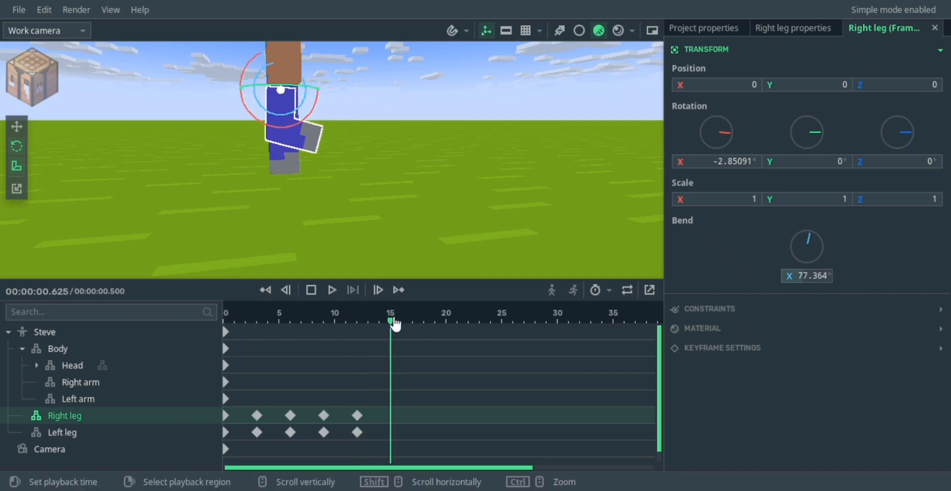
click(395, 434)
drag(304, 130, 308, 129)
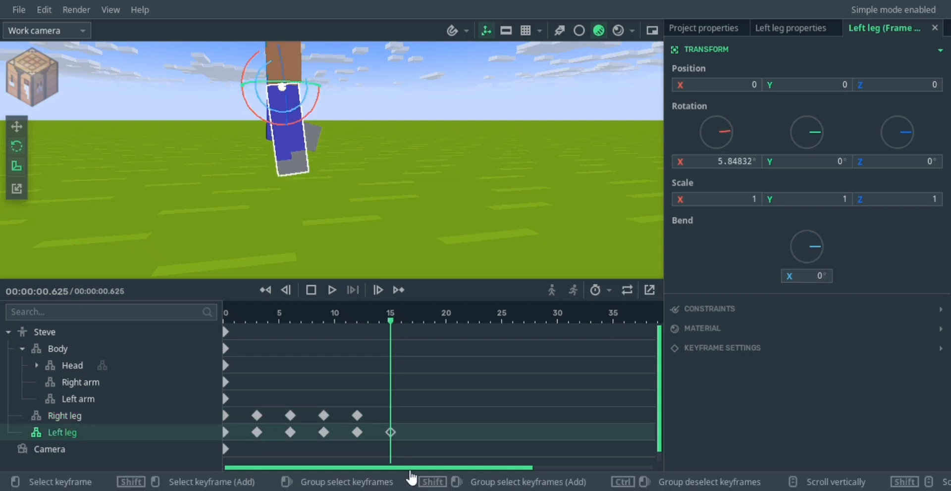
click(395, 422)
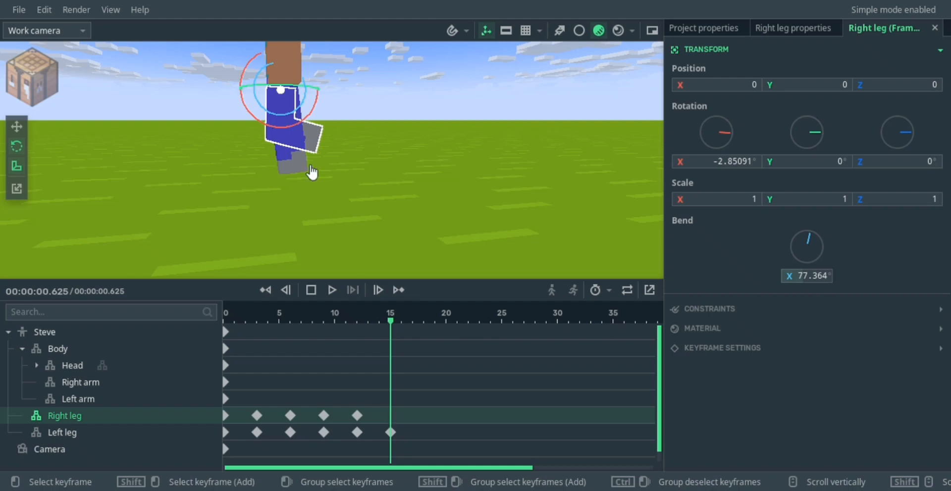
mouse_move(311, 124)
mouse_down()
mouse_move(307, 108)
mouse_move(310, 121)
mouse_up()
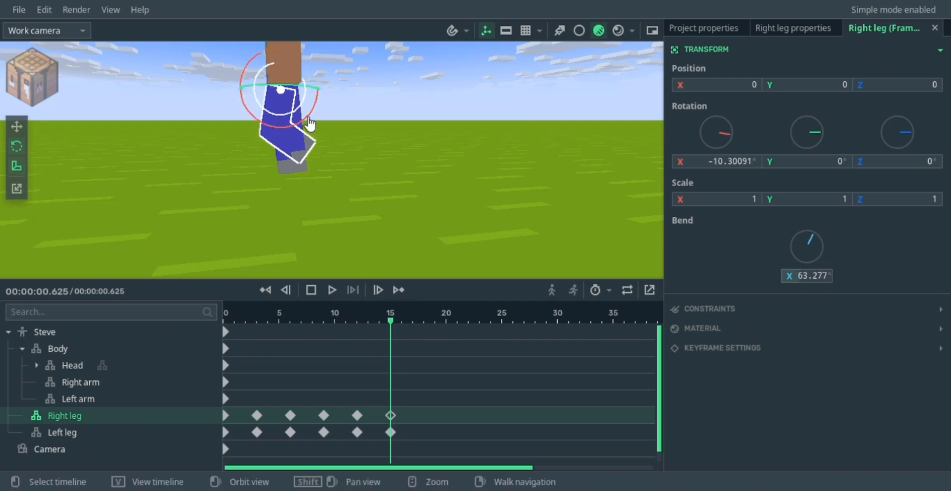
Step: Readjust the leg pose on the existing frame 15 keyframes
click(431, 331)
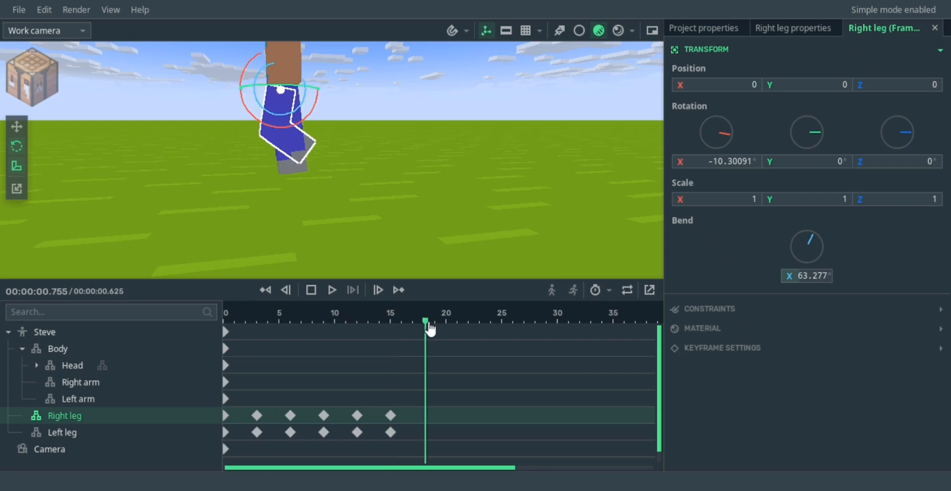
click(396, 326)
drag(301, 126, 301, 131)
Step: Pose both legs at frame 18, swinging the bent right leg forward and the left leg further back
click(430, 326)
drag(304, 102, 276, 126)
click(292, 132)
click(298, 139)
Step: Pose both legs at frame 21, giving the left leg an X rotation of about 10.9° and a bend of about 19.8°
click(458, 325)
click(276, 161)
click(293, 137)
drag(276, 112, 282, 113)
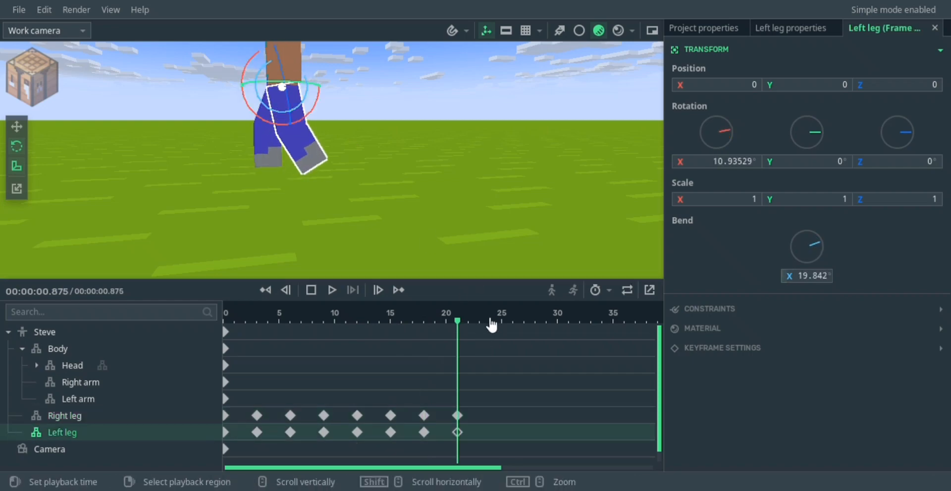
Step: Straighten the right leg at frame 24 by setting its X rotation and bend to 0°
click(490, 325)
click(274, 147)
drag(716, 164, 721, 164)
click(722, 164)
text(0)
click(826, 280)
text(0)
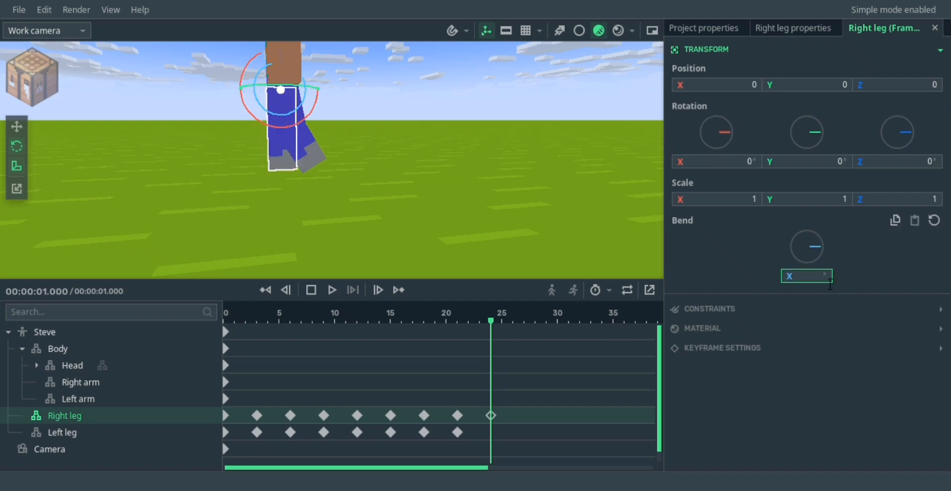
Step: Pose the left leg at frame 24 with an X rotation of about -7.9° and a bend of about 70.9°
click(491, 433)
drag(314, 111, 296, 117)
key(ctrl+z)
Step: Copy both legs' keyframes from frames 3 to 24 and paste them from frame 27 onward
drag(526, 436, 258, 415)
key(ctrl+c)
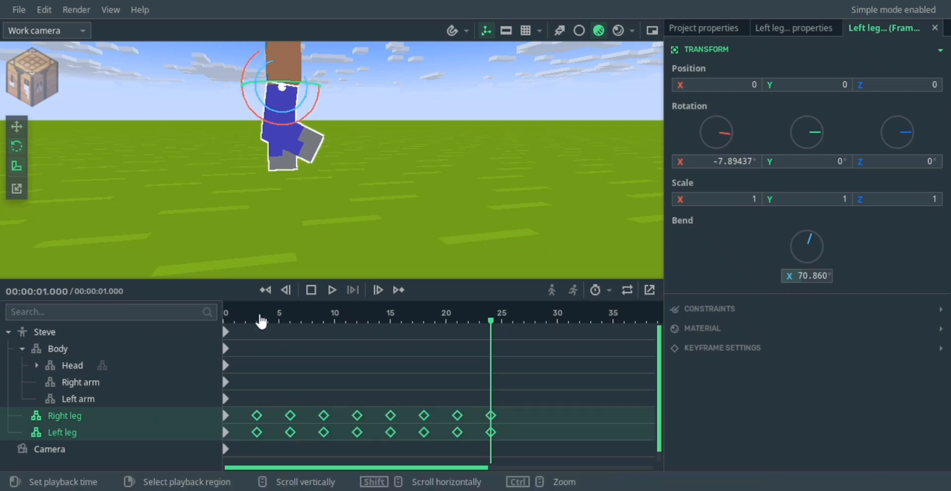
drag(257, 319, 494, 319)
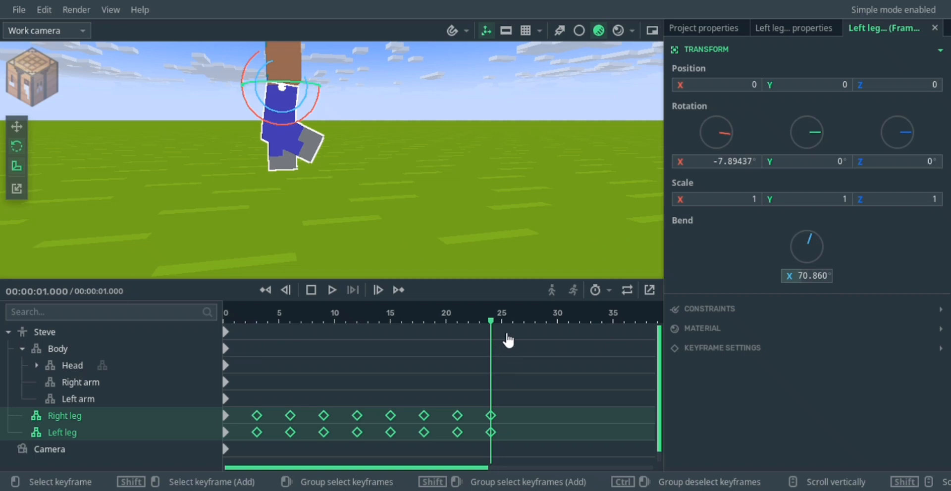
key(ctrl+v)
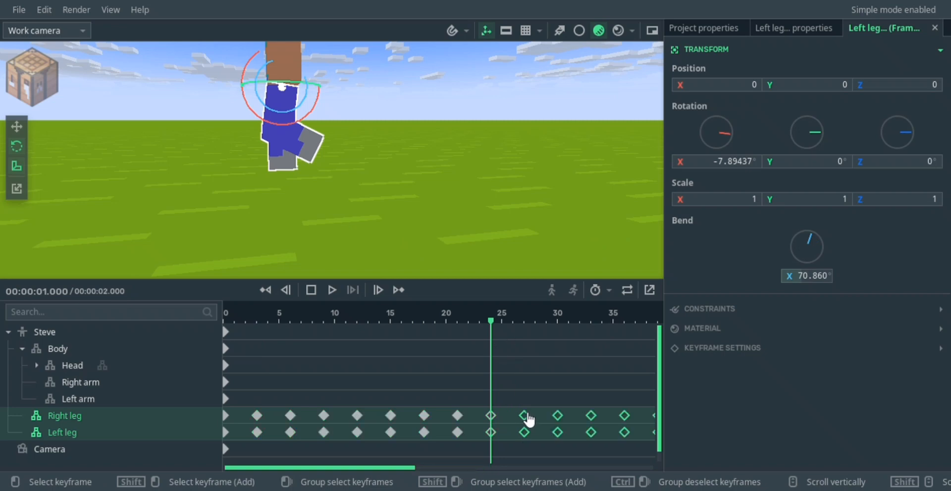
Step: Paste the leg cycle three more times so the keyframes extend to 5 seconds, and clear the selection
drag(397, 471, 537, 471)
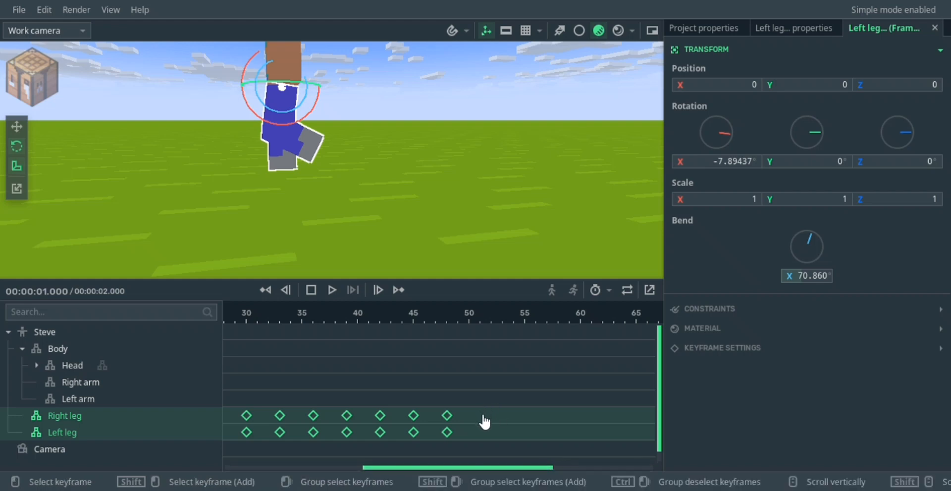
key(ctrl+v)
drag(431, 471, 221, 441)
key(ctrl+v)
key(ctrl+v)
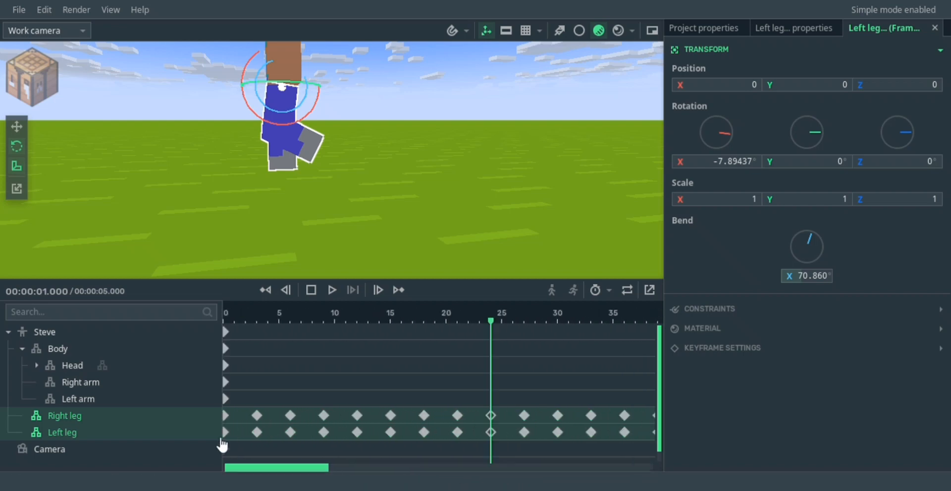
click(397, 231)
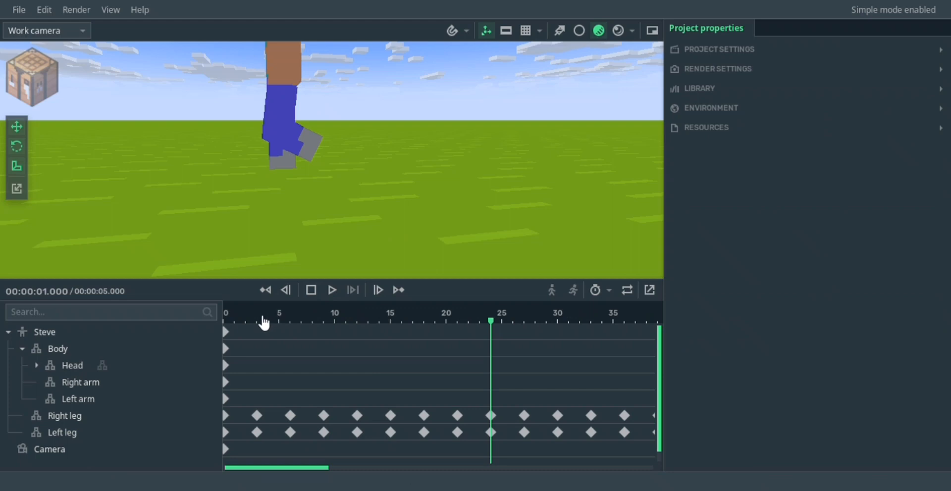
Step: Keyframe Steve slightly forward along the Z axis at frame 3, matching the planted foot
click(262, 320)
mouse_move(289, 223)
right_down()
mouse_move(308, 222)
mouse_move(289, 219)
right_up()
key(q)
key(e)
key(w)
key(a)
key(s)
key(d)
key(q)
key(e)
key(w)
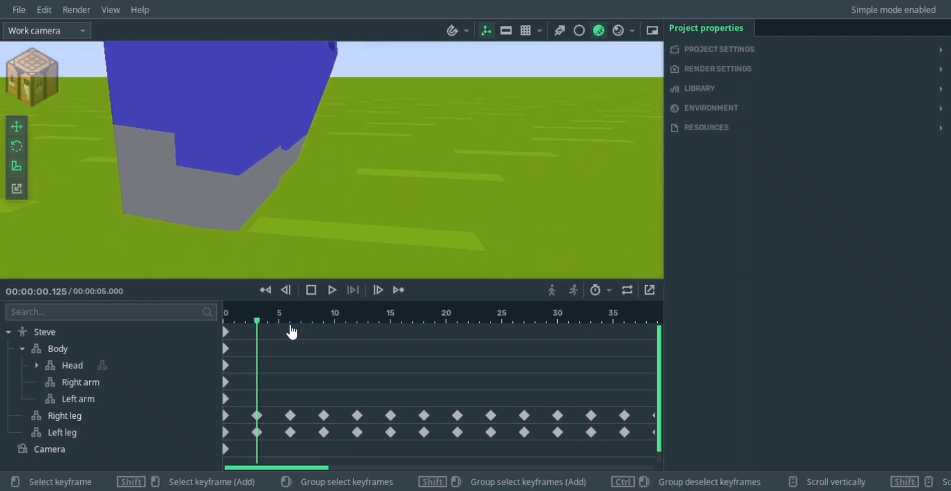
click(256, 322)
mouse_move(256, 324)
mouse_down()
mouse_move(231, 321)
mouse_move(261, 327)
mouse_up()
click(261, 339)
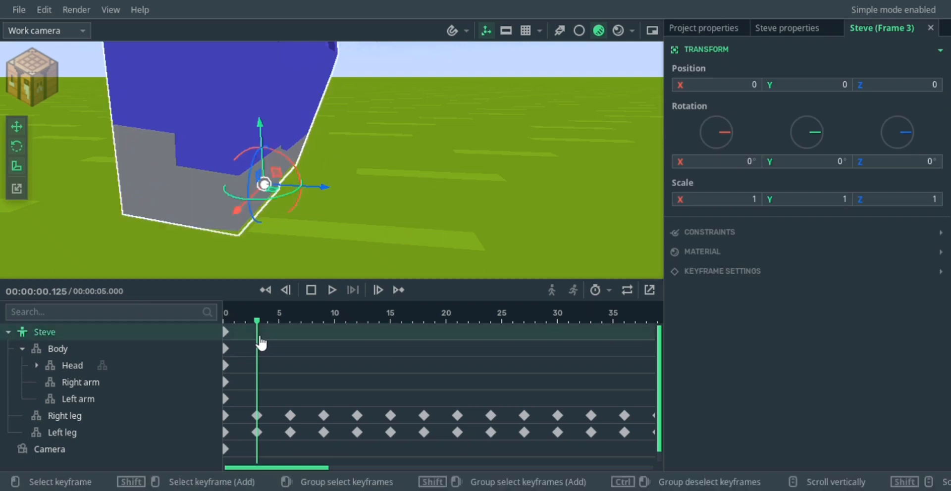
drag(329, 194, 356, 204)
Step: Set the environment's ground texture to Minecraft
click(774, 30)
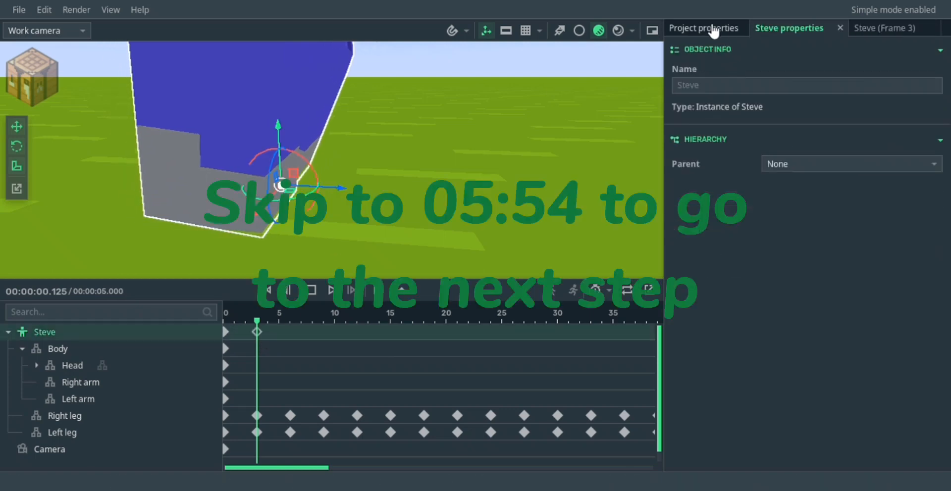
click(713, 28)
click(741, 114)
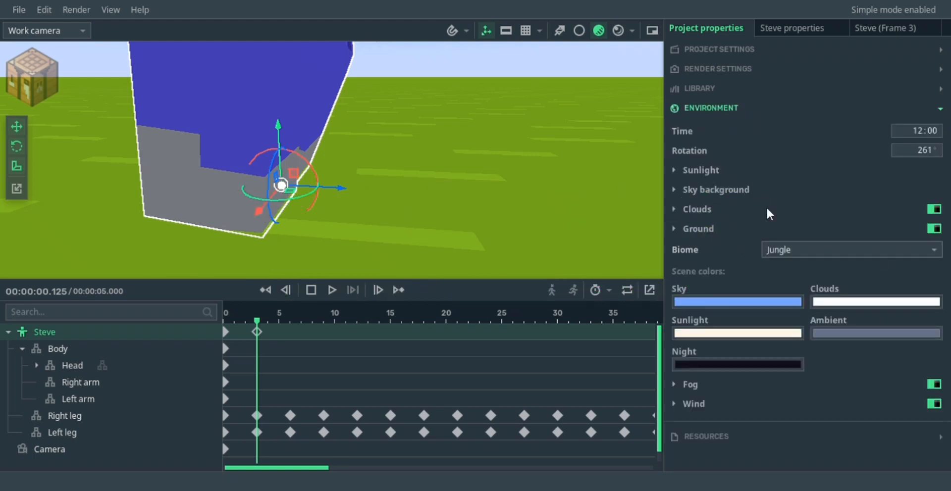
click(699, 229)
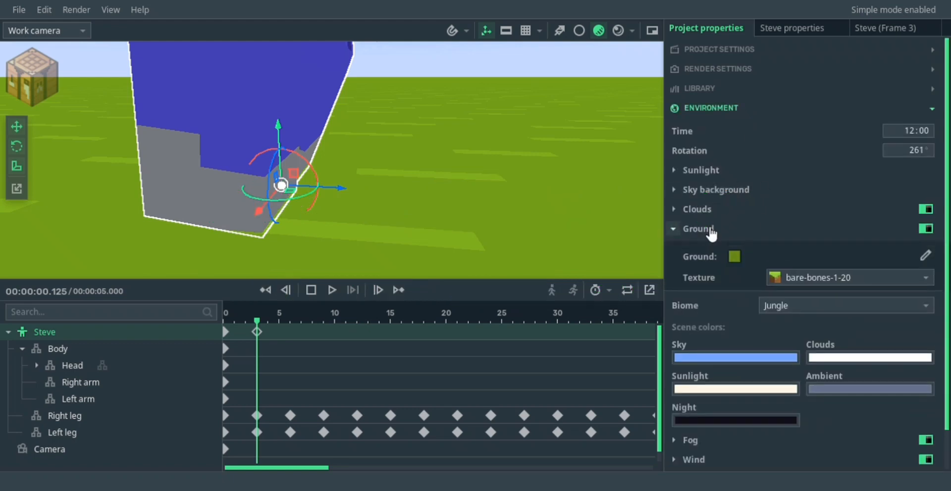
click(832, 279)
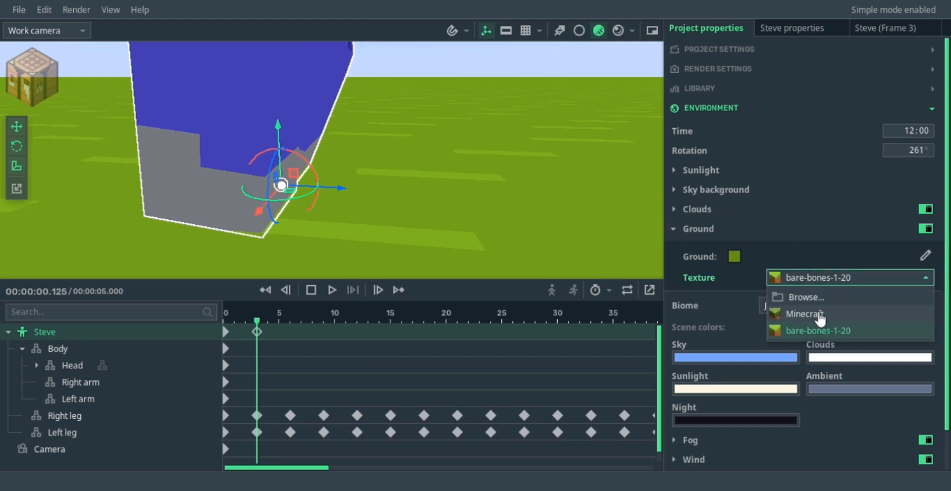
click(819, 312)
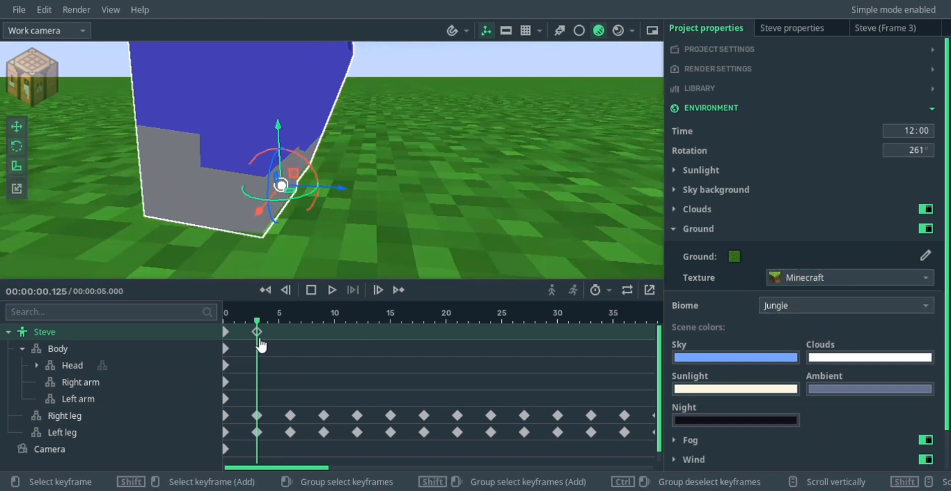
Step: Move Steve further forward along Z at frame 3 to match his foot at frame 0, and advance him again at frame 6
drag(261, 328, 226, 322)
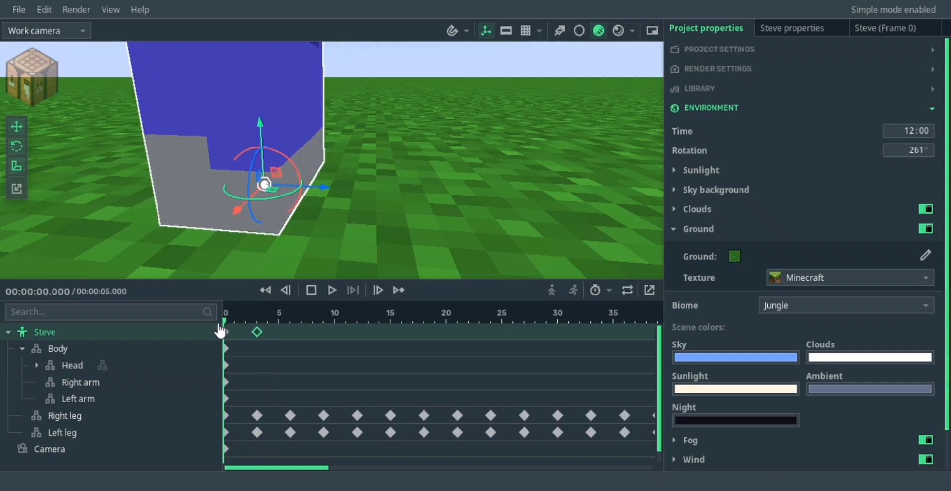
click(257, 324)
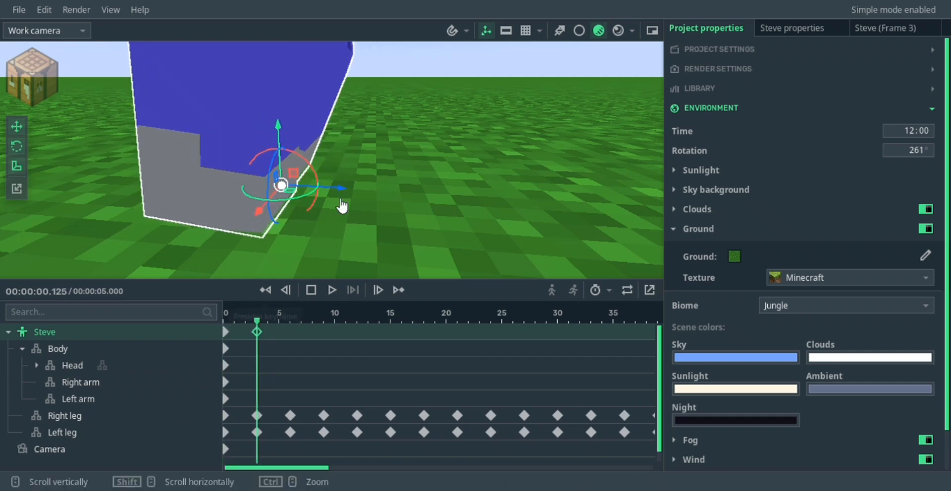
drag(341, 200, 361, 198)
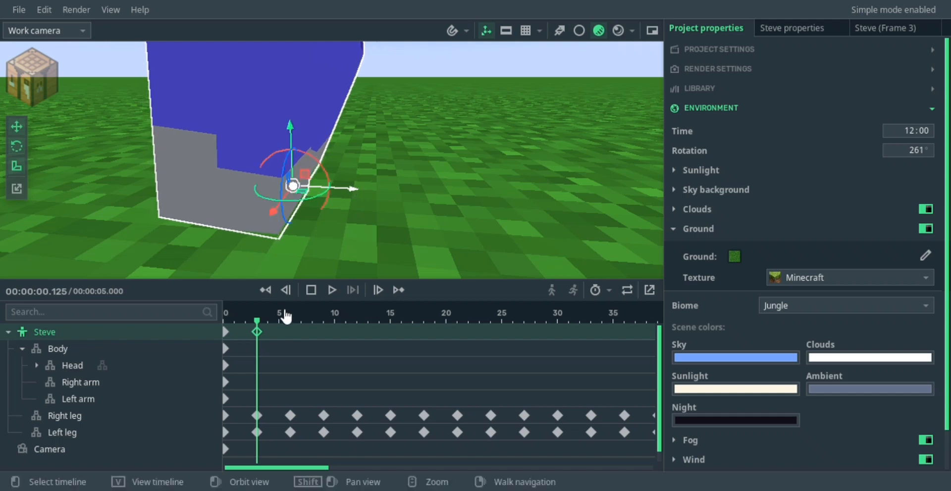
drag(261, 321, 297, 325)
drag(350, 204, 365, 216)
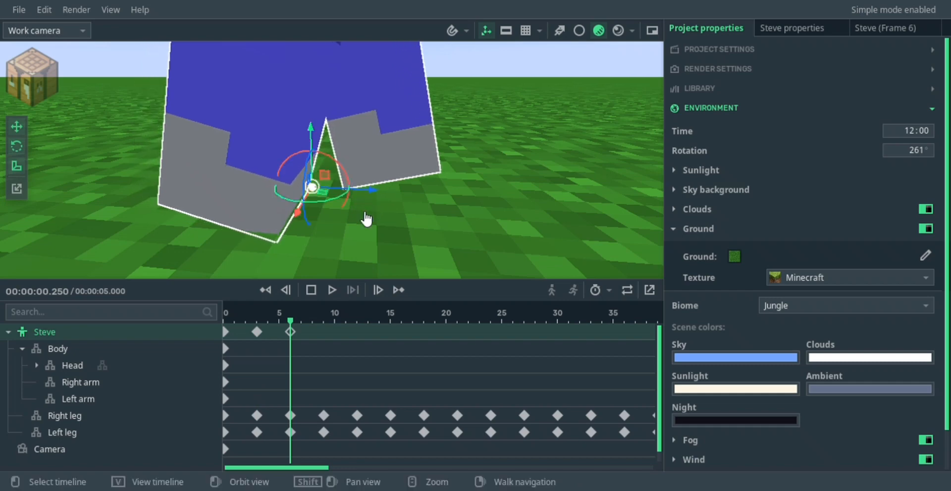
Step: Keyframe Steve at frame 9 by moving him forward along Z and lowering him until the planted foot meets the ground
drag(293, 321, 324, 334)
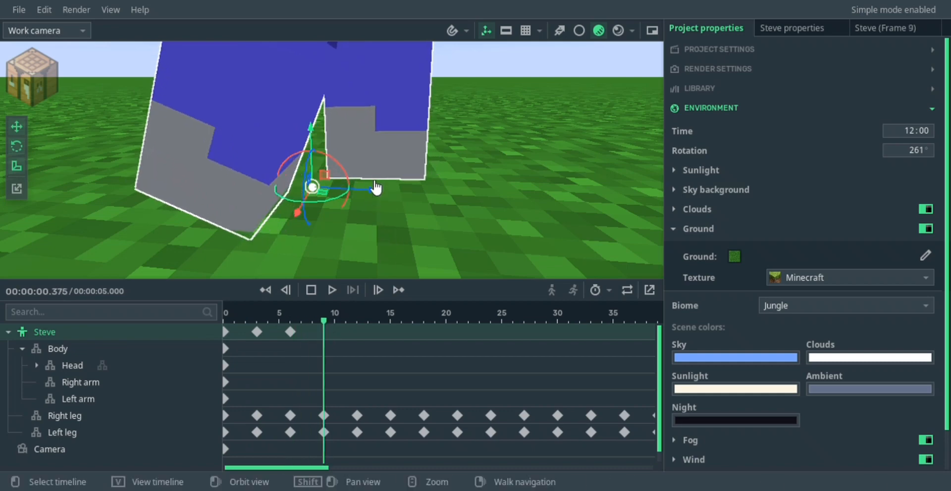
drag(378, 189, 392, 203)
mouse_move(324, 333)
mouse_down()
mouse_move(246, 328)
mouse_move(357, 336)
mouse_move(331, 329)
mouse_up()
drag(347, 169, 332, 145)
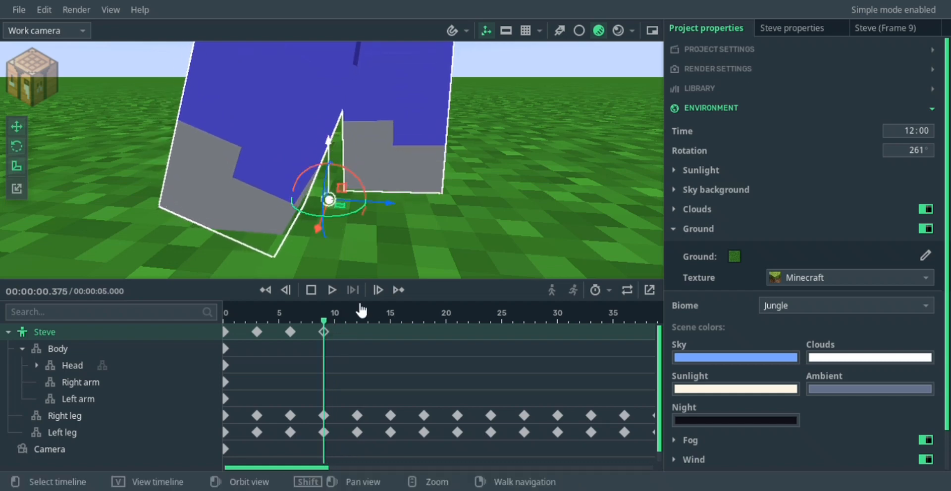
Step: Keyframe Steve at frame 12 by moving him forward along Z and raising him so the planted foot rests on the ground
drag(334, 327, 357, 343)
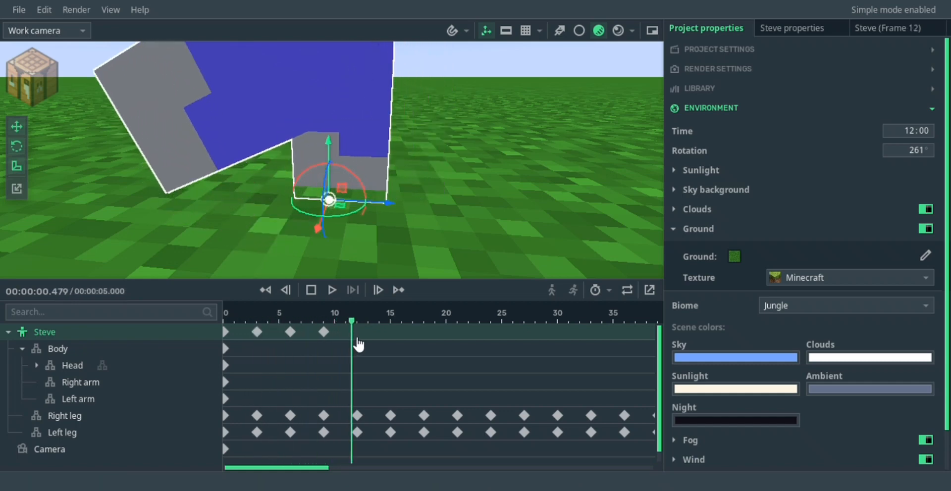
middle_drag(414, 255, 388, 165)
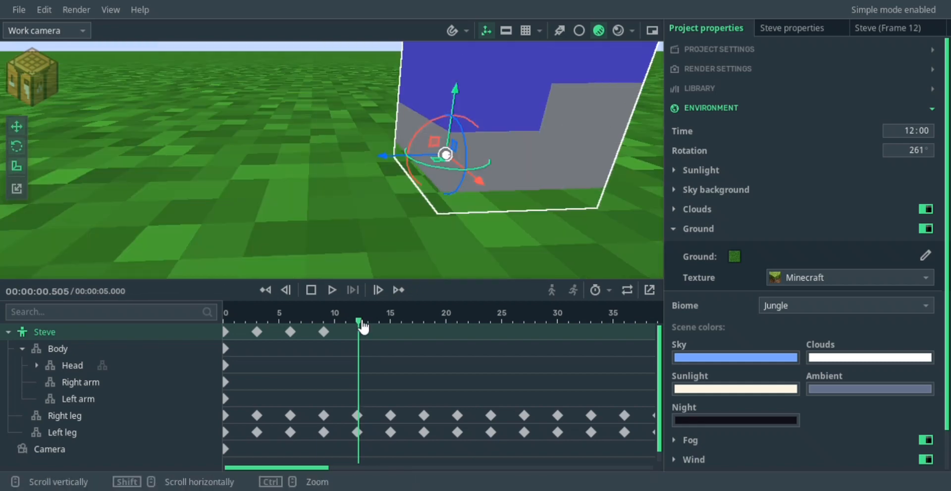
drag(350, 168, 307, 170)
drag(368, 113, 373, 94)
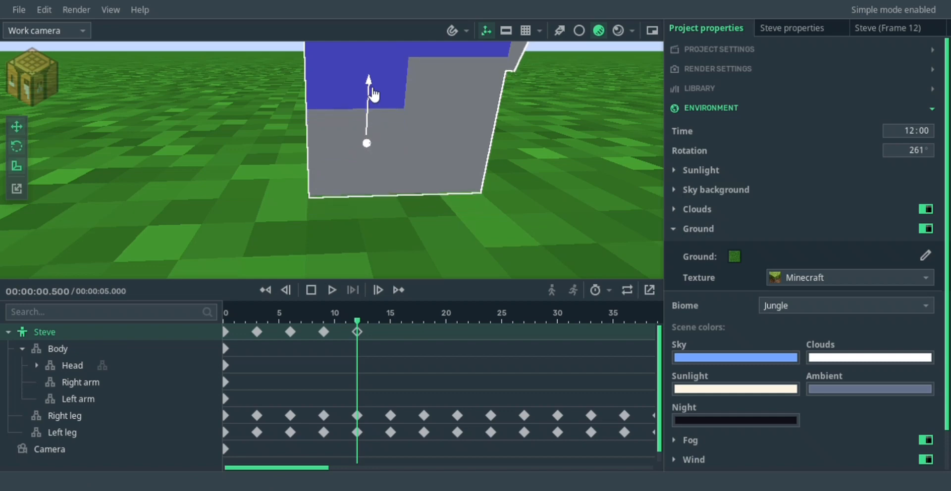
drag(308, 147, 321, 149)
Step: Advance Steve forward along Z at frames 15 and 18 to keep the planted foot in place
drag(359, 326, 392, 341)
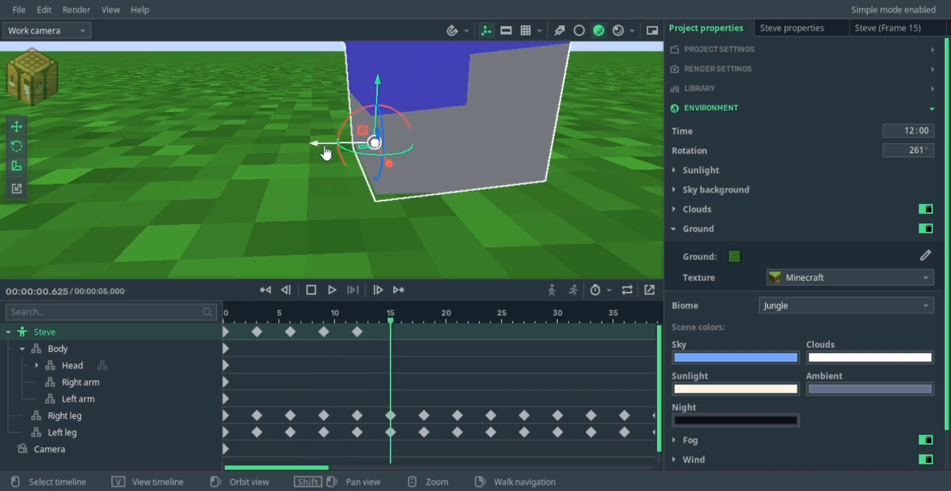
drag(325, 154, 296, 152)
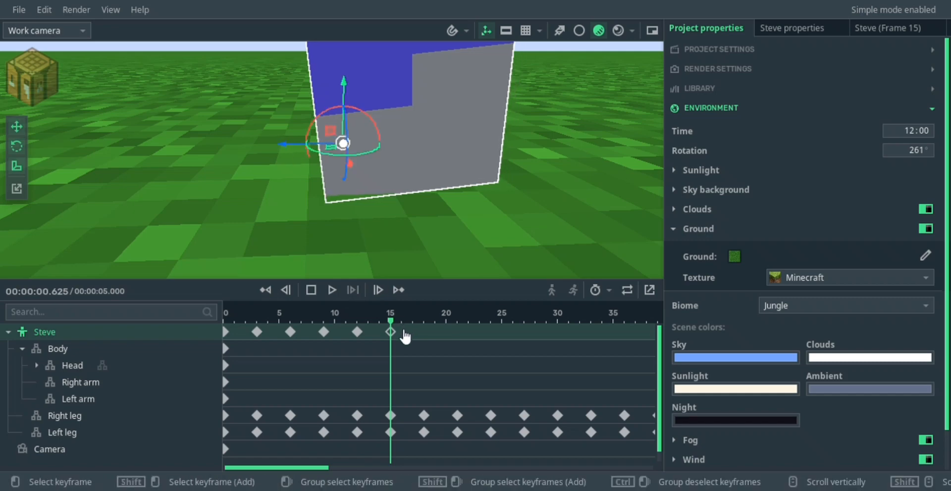
drag(391, 328, 421, 334)
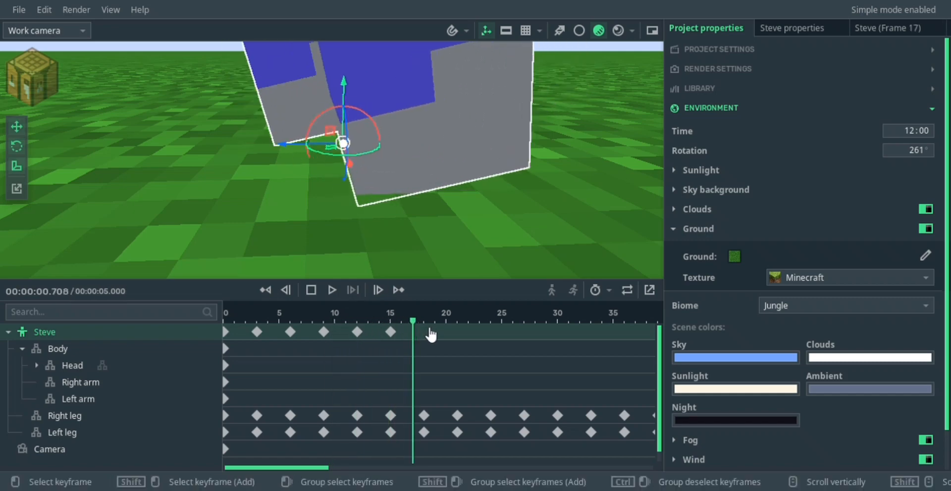
click(429, 325)
drag(296, 152, 267, 151)
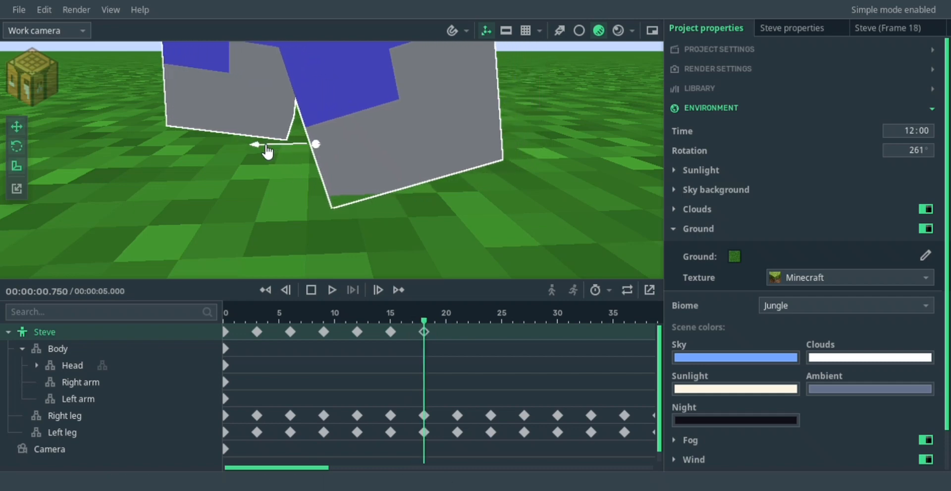
Step: Keyframe Steve at frame 21 by moving him forward along Z and lowering him to the ground
click(459, 322)
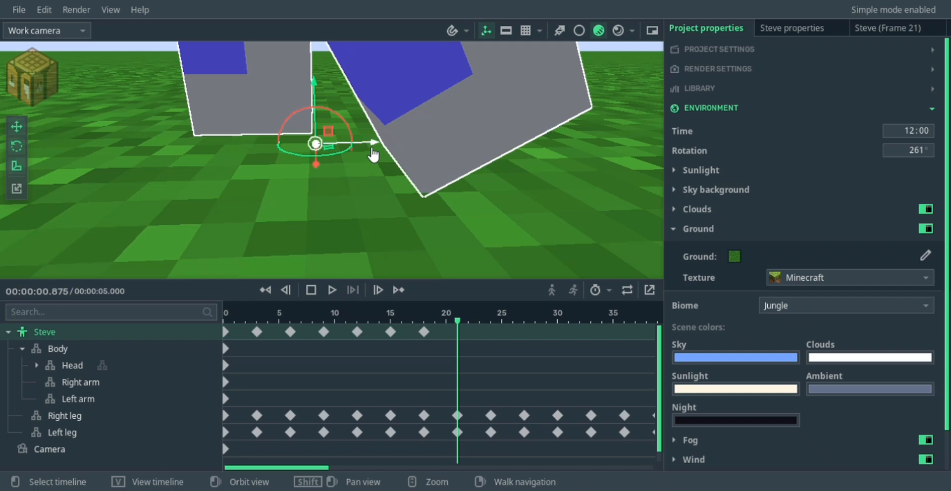
drag(374, 155, 313, 161)
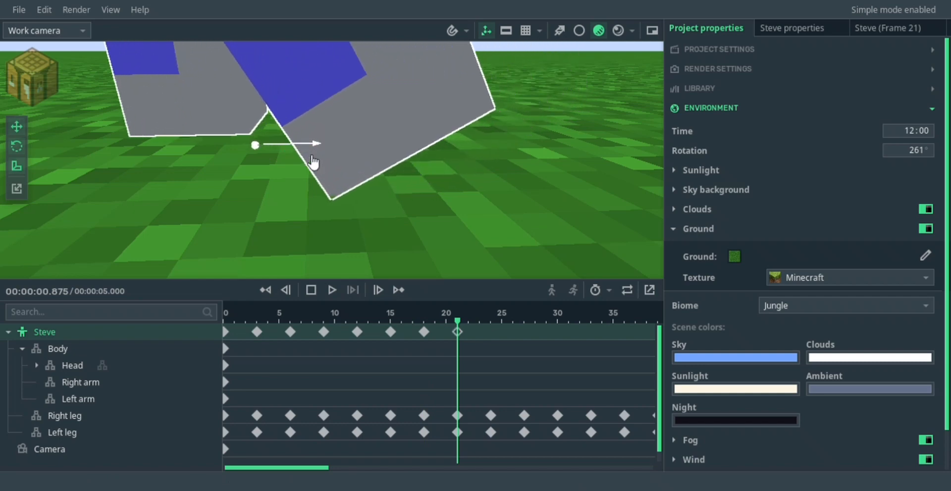
drag(253, 92, 249, 103)
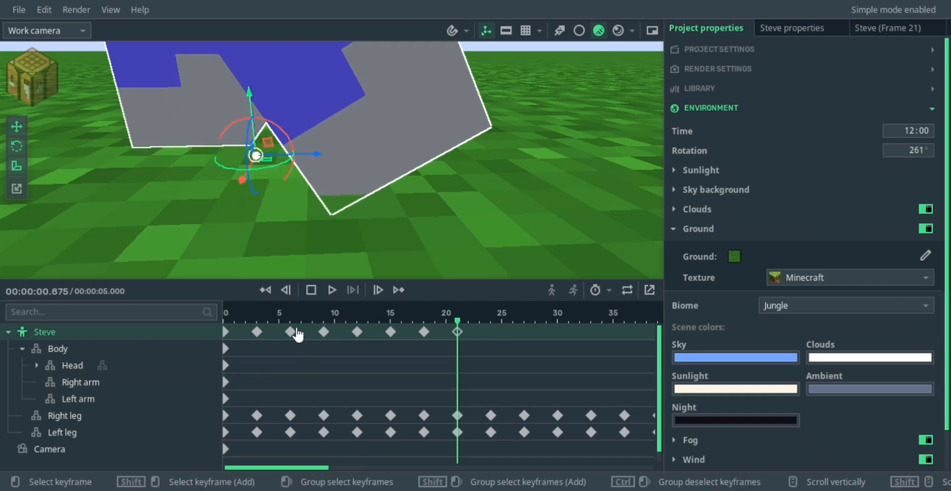
Step: Compare the foot's position with frame 21 and advance Steve forward along Z at frames 24 and 27
drag(278, 318, 257, 320)
click(236, 322)
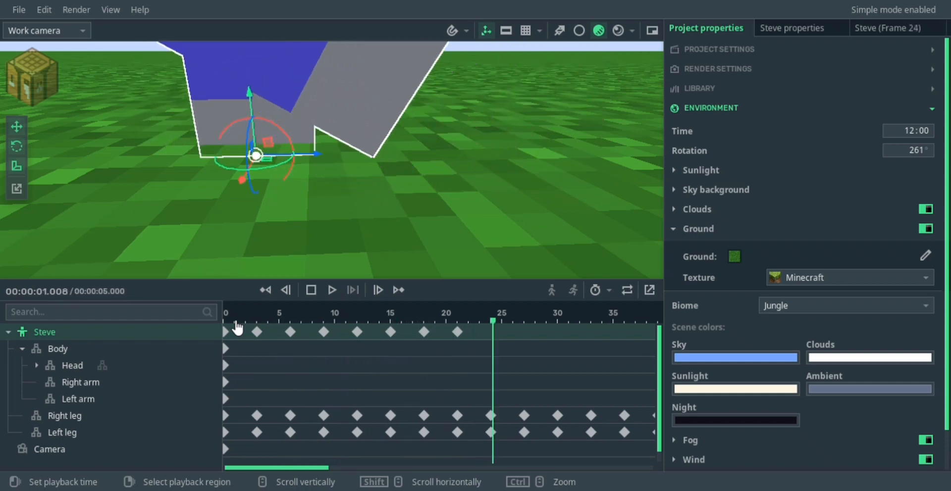
drag(497, 323, 464, 327)
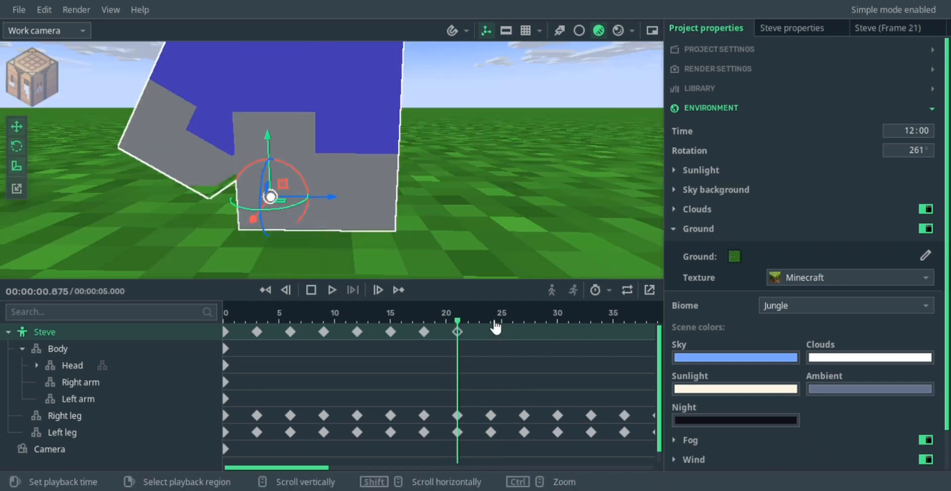
click(496, 327)
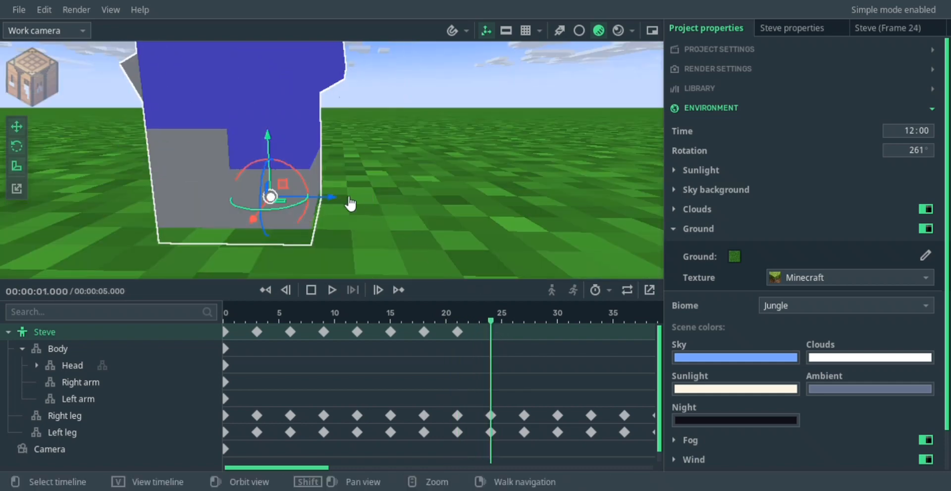
drag(330, 200, 374, 201)
mouse_move(494, 322)
mouse_down()
mouse_move(463, 322)
mouse_move(494, 321)
mouse_up()
drag(369, 192, 418, 196)
click(527, 322)
Step: Advance Steve forward along Z at frames 30 and 33, lowering him at frame 33 to keep the foot grounded
click(562, 321)
drag(304, 190, 327, 193)
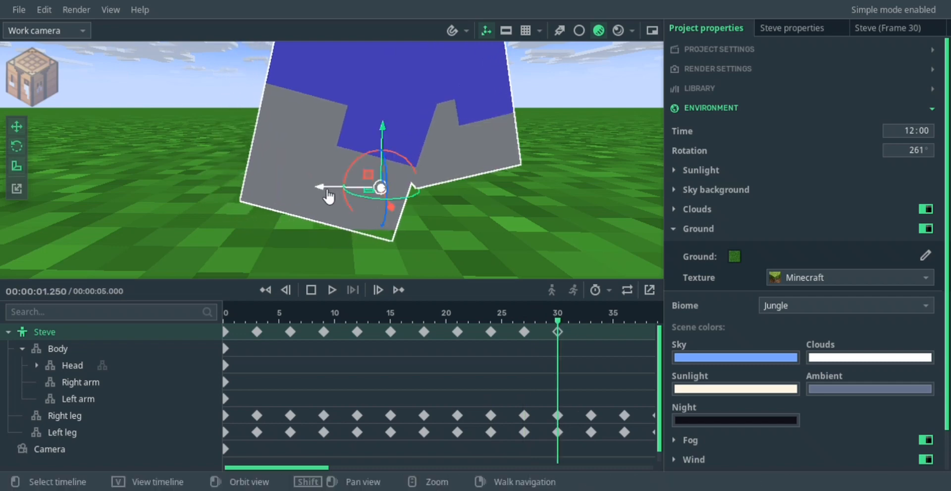
click(592, 320)
mouse_move(384, 137)
mouse_down()
mouse_move(386, 158)
mouse_move(383, 139)
mouse_up()
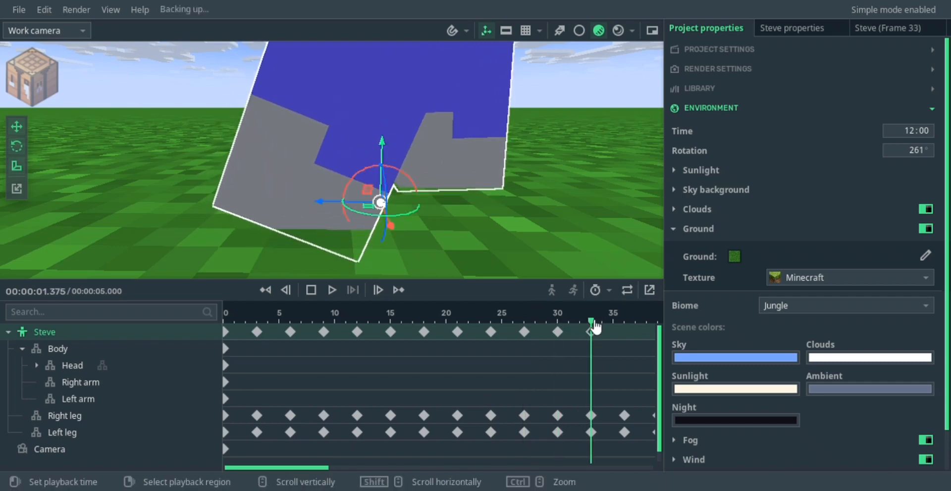
mouse_move(593, 322)
mouse_down()
mouse_move(556, 321)
mouse_move(590, 321)
mouse_up()
drag(331, 204, 345, 204)
Step: Keyframe Steve further forward along Z at frame 36, checking the foot's position against frame 33
drag(508, 321, 602, 322)
drag(317, 469, 397, 469)
drag(296, 327, 260, 327)
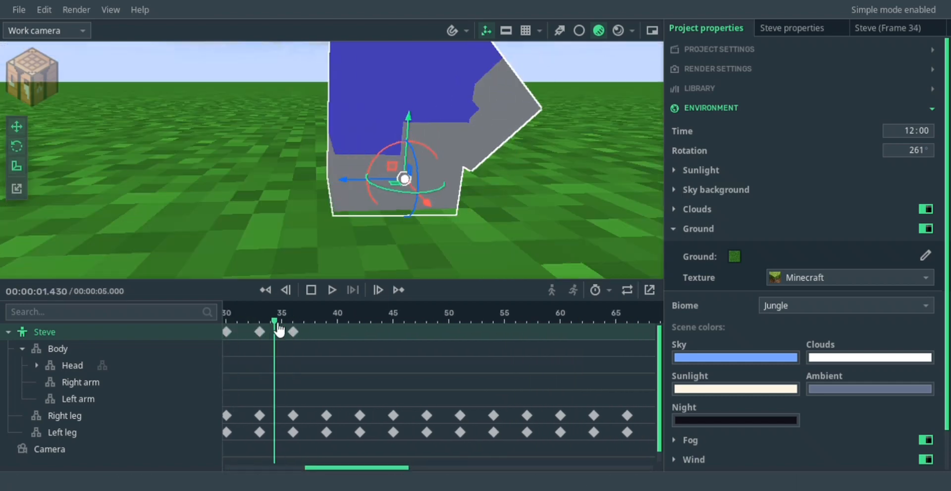
click(296, 324)
drag(361, 174, 314, 175)
mouse_move(301, 326)
mouse_down()
mouse_move(255, 324)
mouse_move(295, 327)
mouse_up()
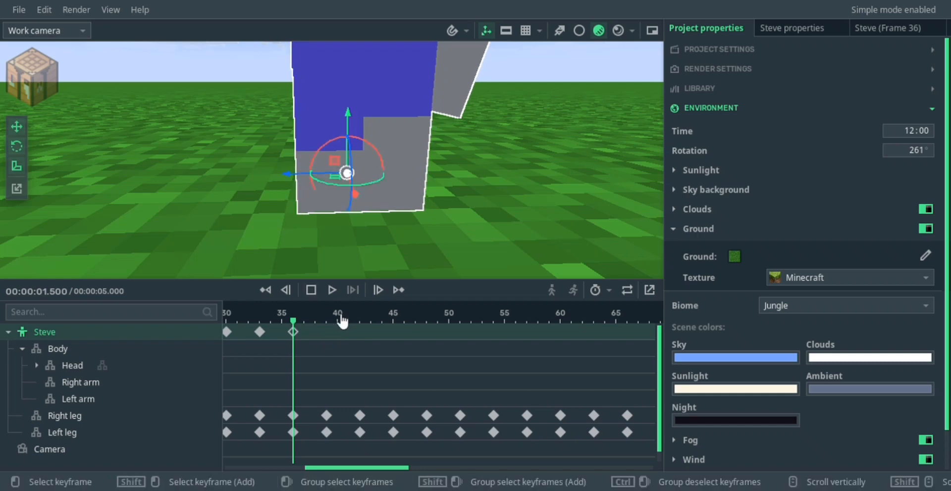
Step: Advance Steve forward along Z at frames 39 and 42 to keep the planted foot from sliding
click(327, 320)
drag(299, 174, 272, 177)
drag(328, 321, 361, 330)
drag(265, 175, 234, 178)
Step: Keyframe Steve further forward along Z at frames 45 and 48, matching the planted foot
mouse_move(363, 325)
mouse_down()
mouse_move(330, 325)
mouse_move(362, 325)
mouse_up()
drag(349, 175, 269, 176)
click(398, 321)
mouse_move(418, 317)
mouse_down()
mouse_move(393, 334)
mouse_move(425, 323)
mouse_up()
drag(430, 195, 459, 210)
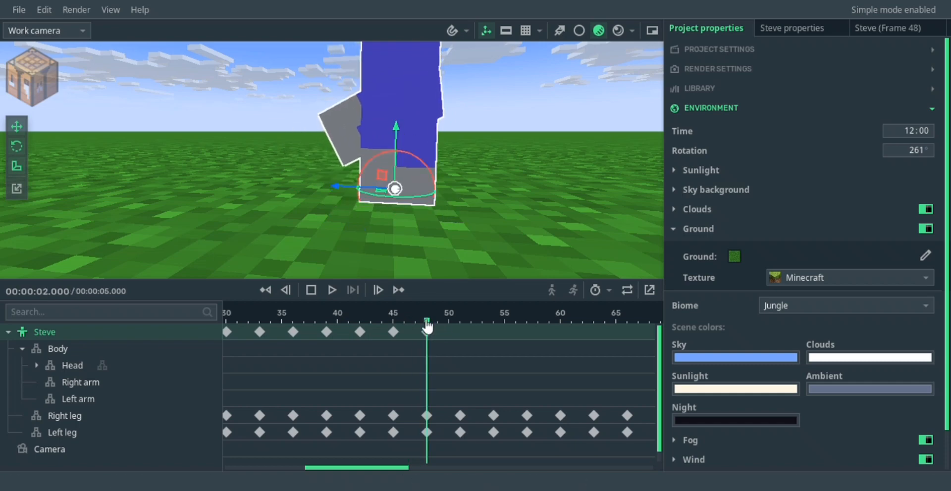
Step: Advance Steve forward along Z at frames 51 and 54 so the planted foot holds its place
drag(427, 326, 449, 331)
drag(342, 187, 362, 191)
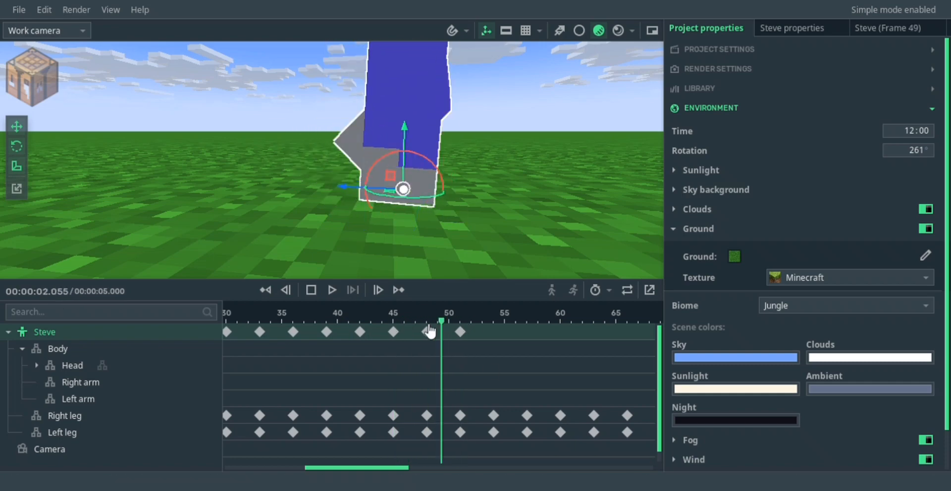
drag(489, 331, 497, 328)
drag(353, 191, 370, 194)
Step: Lower Steve to the ground at frame 57, and at frame 60 move him forward along Z and adjust his height
drag(497, 325, 529, 322)
drag(447, 129, 448, 141)
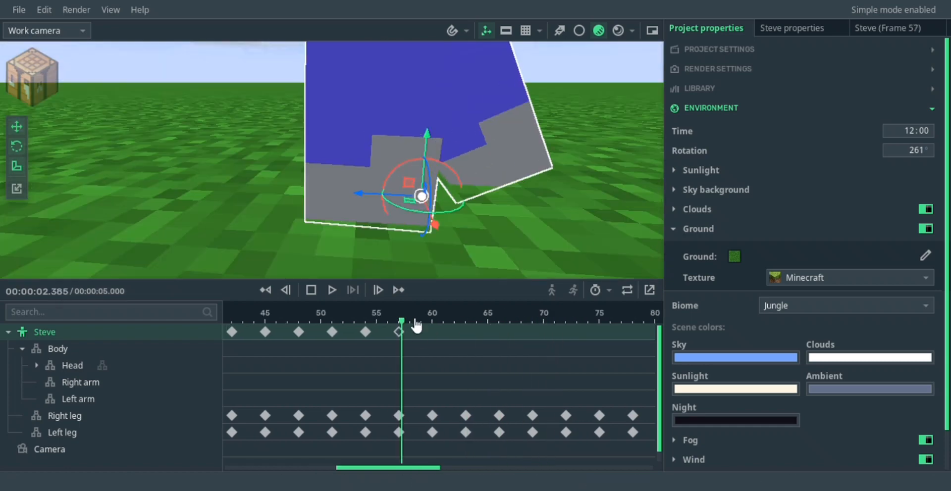
mouse_move(422, 193)
right_down()
mouse_move(425, 163)
mouse_move(436, 187)
right_up()
click(434, 322)
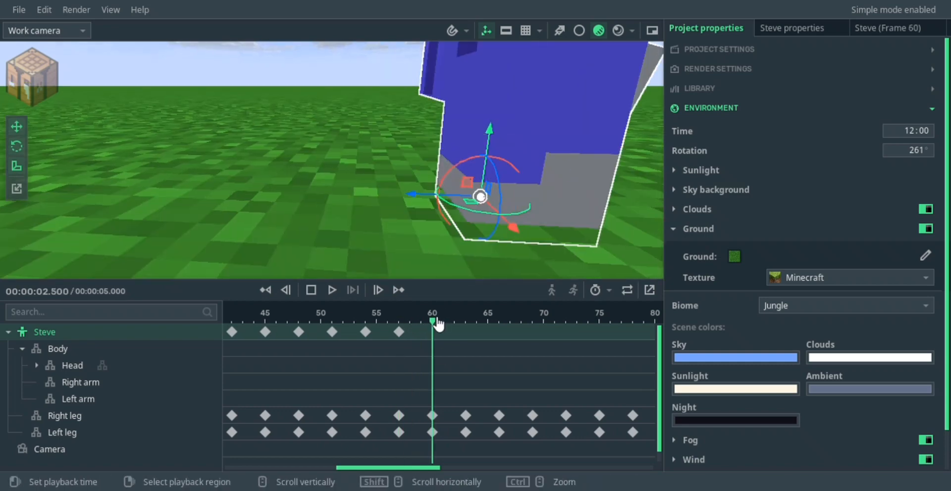
drag(423, 194, 362, 199)
drag(427, 129, 426, 131)
Step: Advance Steve forward along Z at frames 63 and 66 to hold the planted foot steady
drag(432, 324, 467, 327)
drag(370, 192, 341, 183)
drag(464, 324, 497, 327)
drag(338, 181, 319, 180)
Step: Keyframe Steve further forward along Z at frame 69 and scrub between frames 66 and 69 to check the foot
drag(504, 325, 535, 325)
drag(313, 183, 274, 187)
click(504, 327)
drag(504, 327, 533, 326)
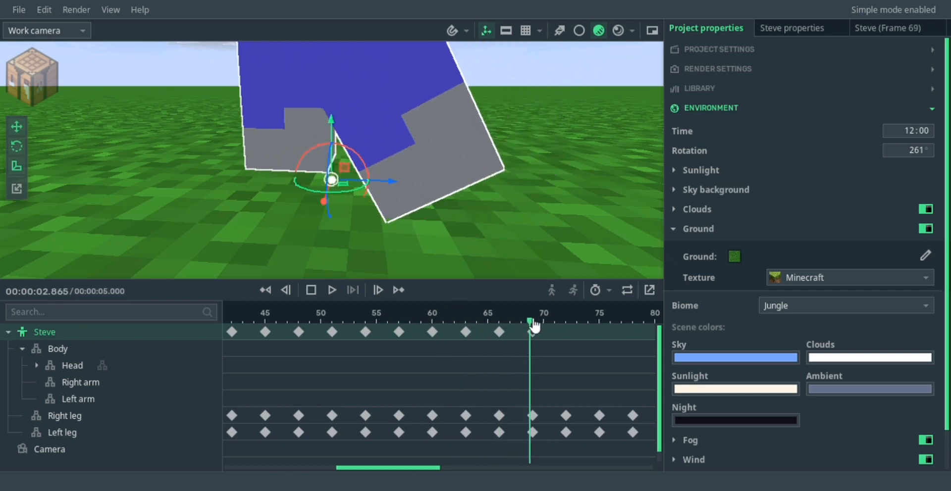
Step: Move Steve forward along Z at frame 72 so the planted foot stays in place
drag(329, 140, 329, 140)
drag(400, 468, 444, 466)
drag(311, 324, 353, 324)
drag(320, 181, 353, 206)
mouse_move(353, 323)
mouse_down()
mouse_move(322, 323)
mouse_move(354, 323)
mouse_up()
drag(318, 180, 310, 118)
Step: Keyframe Steve further forward along Z at frames 75 and 78 to match the planted foot
drag(353, 323, 393, 325)
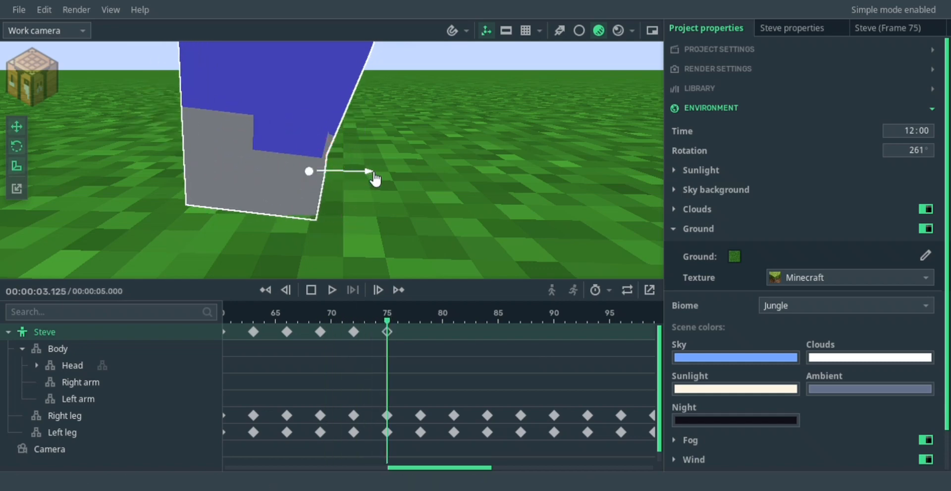
drag(372, 174, 401, 174)
drag(387, 323, 421, 323)
drag(392, 173, 416, 172)
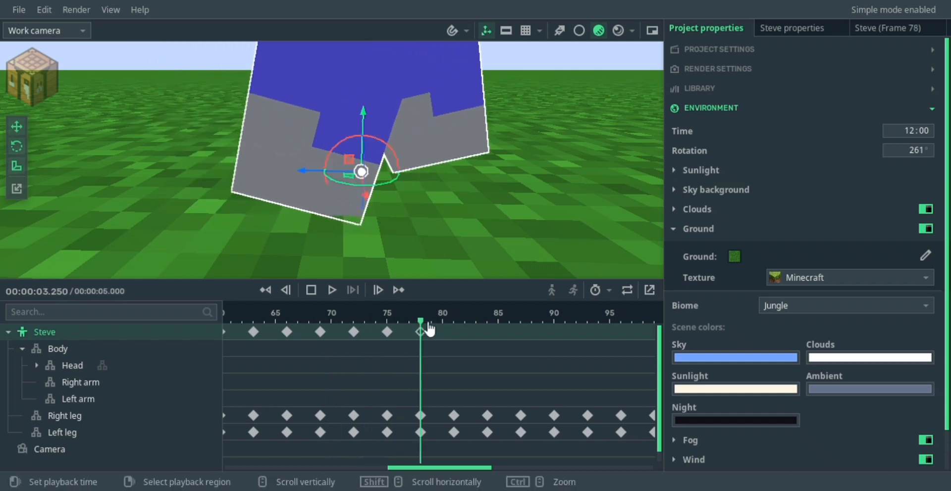
Step: At frame 81, advance Steve along Z and lower him to the ground
drag(429, 329, 454, 325)
drag(316, 175, 315, 176)
mouse_move(461, 321)
mouse_down()
mouse_move(491, 322)
mouse_move(456, 325)
mouse_up()
drag(389, 118, 387, 134)
drag(389, 148, 413, 136)
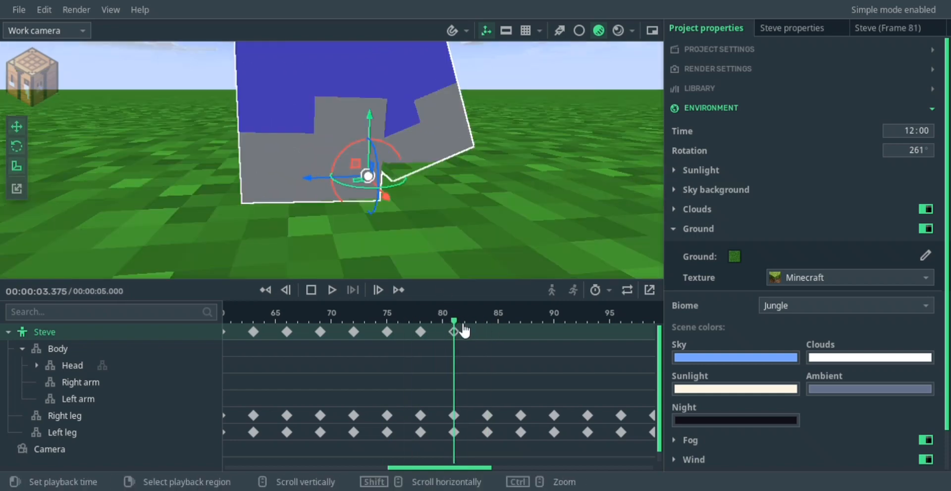
Step: At frame 84, move Steve forward along Z and raise him so his planted foot rests on the ground
drag(461, 322, 488, 323)
drag(302, 178, 263, 181)
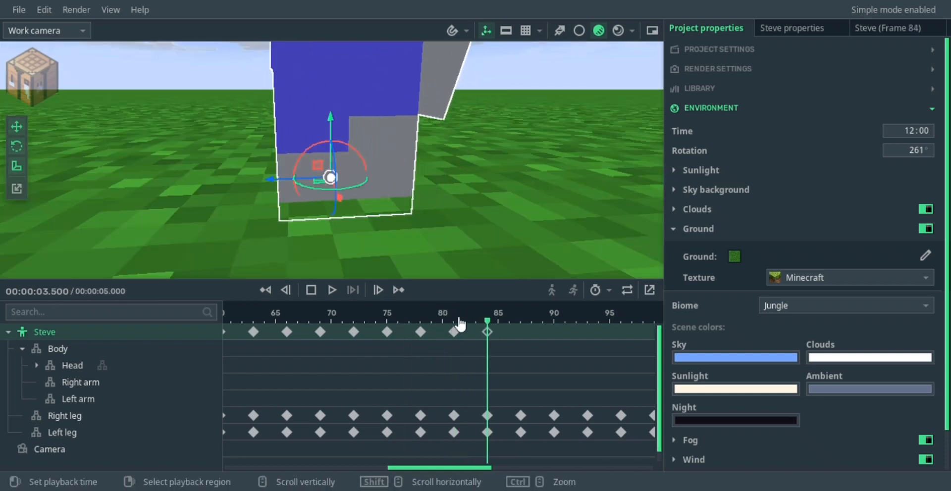
drag(459, 322, 488, 323)
drag(275, 179, 256, 180)
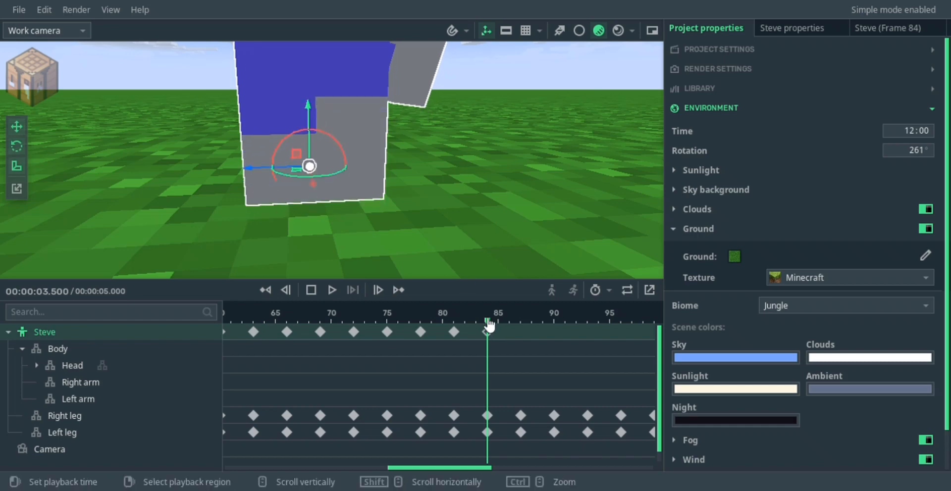
Step: Advance Steve forward along Z at frames 87 and 90 to keep the planted foot from sliding
drag(490, 326, 520, 324)
drag(254, 169, 226, 170)
mouse_move(317, 178)
right_down()
mouse_move(297, 178)
mouse_move(332, 180)
right_up()
shift+scroll(468, 307, down, 3)
drag(451, 324, 475, 325)
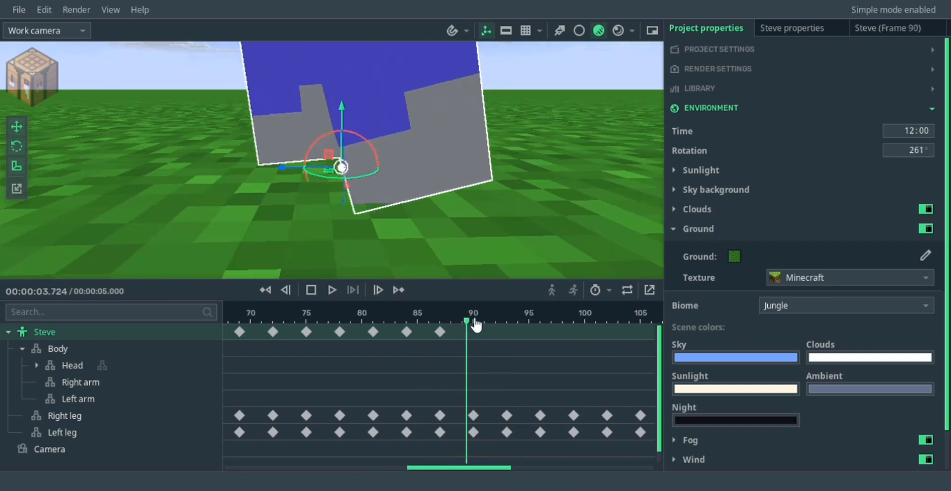
drag(285, 171, 260, 172)
Step: At frame 93, move Steve forward along Z, compare with frame 90, and lower him to the ground
drag(474, 323, 506, 327)
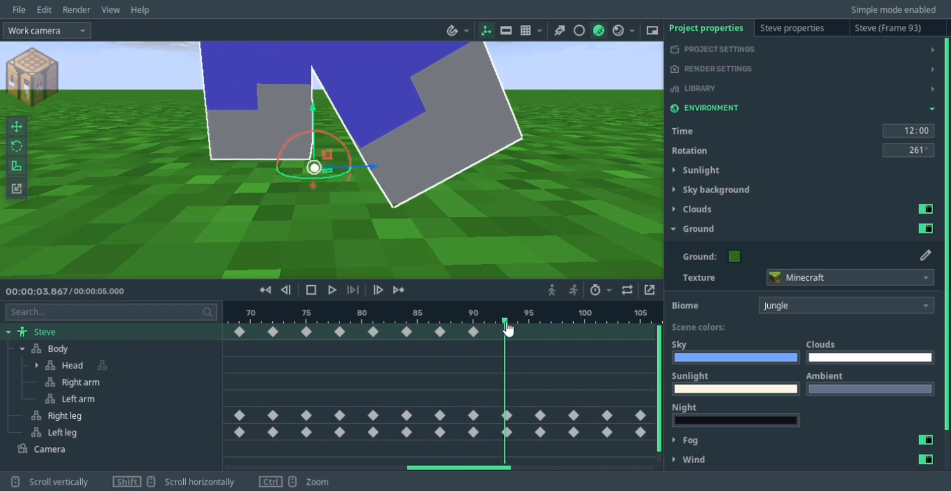
drag(347, 170, 296, 172)
click(476, 322)
click(508, 322)
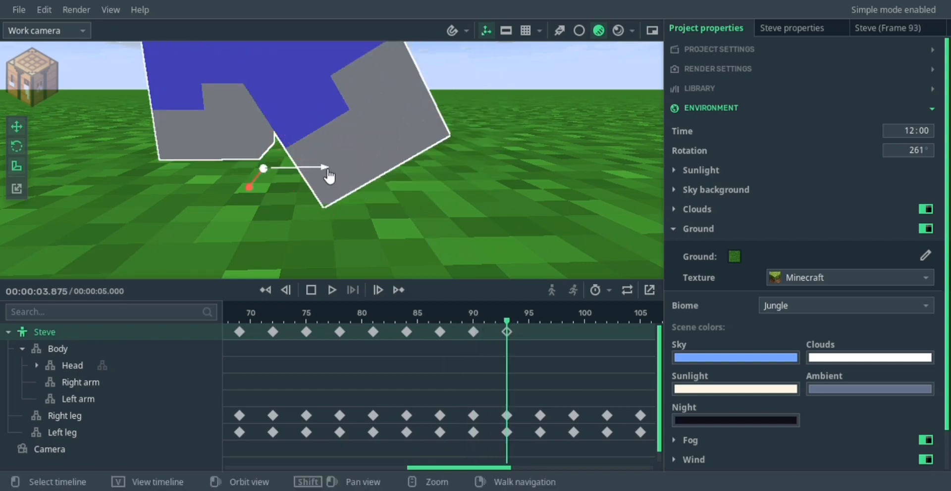
drag(267, 119, 267, 129)
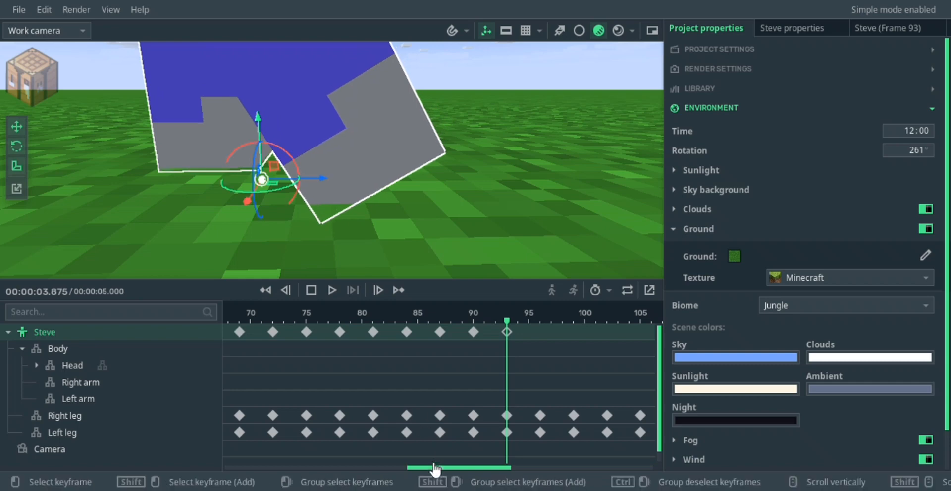
Step: Move Steve forward along Z at frame 96 and adjust his height so the foot meets the ground
drag(435, 468, 470, 468)
click(396, 322)
drag(416, 212, 411, 247)
drag(394, 324, 384, 323)
drag(429, 257, 403, 228)
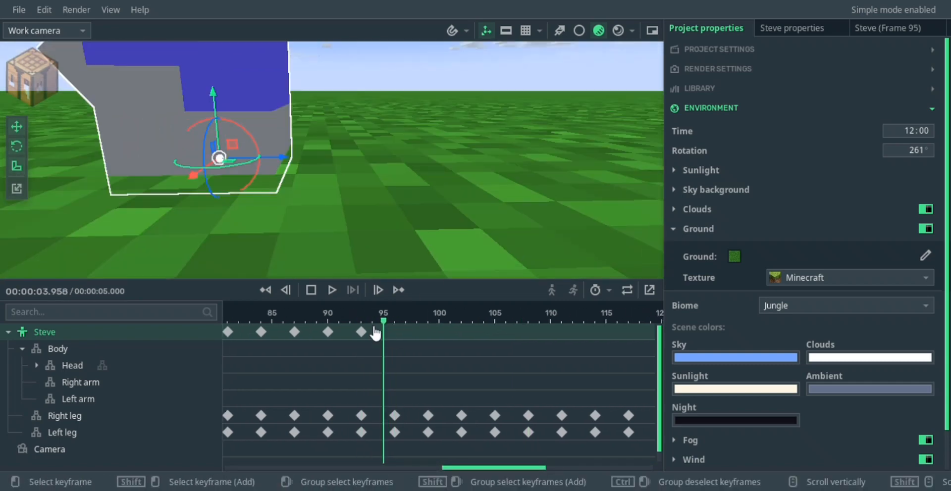
click(396, 323)
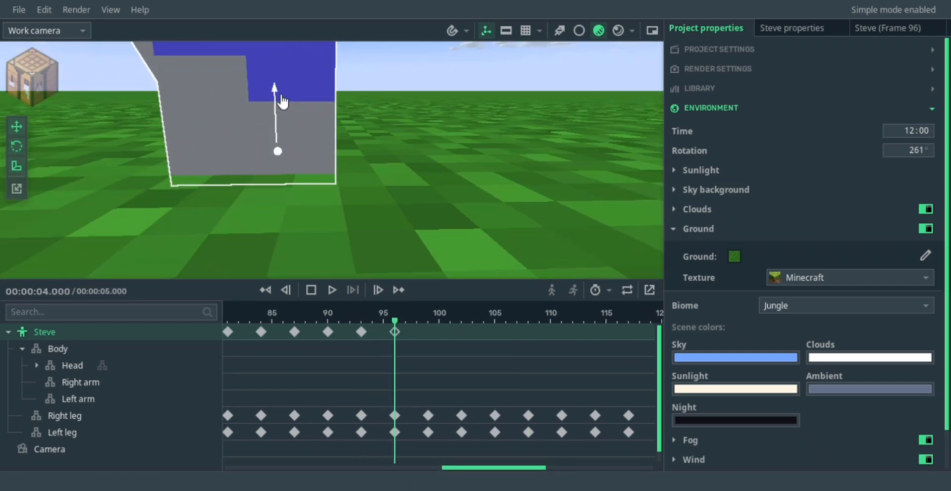
Step: Keyframe Steve forward along Z at frames 99 and 102 to hold the planted foot steady
click(428, 323)
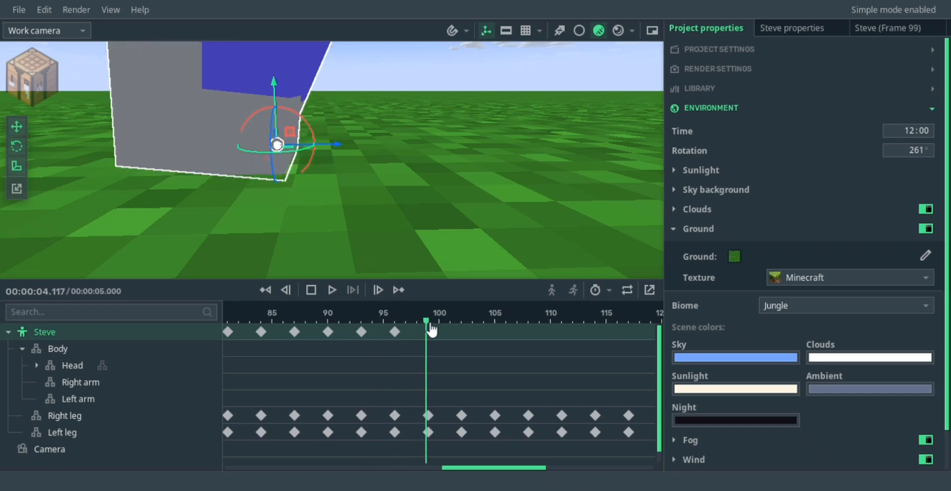
drag(366, 145, 369, 146)
drag(449, 323, 462, 322)
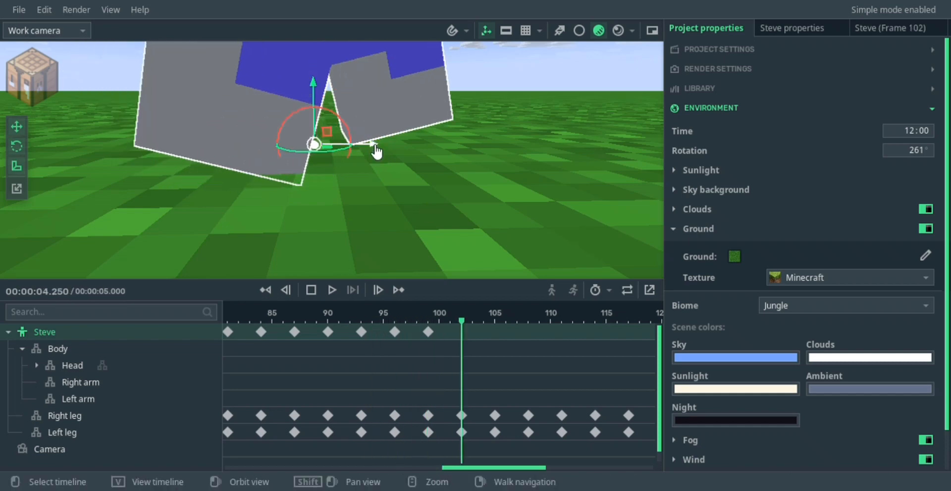
drag(374, 144, 393, 145)
Step: At frame 105, move Steve forward along Z and lower him toward the ground
click(494, 323)
drag(287, 145, 310, 150)
drag(355, 87, 357, 98)
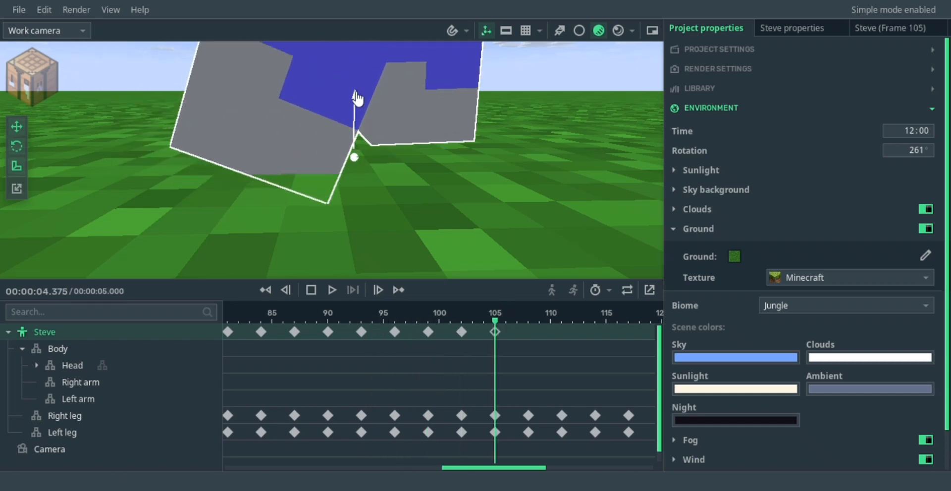
Step: At frame 108, advance Steve along Z to match the planted foot and raise him slightly
middle_drag(537, 331, 380, 330)
click(371, 322)
drag(376, 194, 381, 223)
drag(357, 322, 339, 322)
click(375, 321)
drag(383, 143, 315, 142)
drag(372, 85, 374, 77)
Step: Advance Steve forward along Z at frames 111 and 114 to keep the planted foot in place
drag(375, 323, 406, 325)
drag(313, 133, 281, 134)
drag(404, 322, 441, 331)
drag(281, 131, 259, 132)
Step: Keyframe Steve's last forward moves along Z at frames 117 and 120
drag(430, 323, 472, 324)
drag(367, 132, 317, 138)
mouse_move(472, 323)
mouse_down()
mouse_move(501, 323)
mouse_move(472, 327)
mouse_up()
click(506, 324)
drag(341, 93, 396, 105)
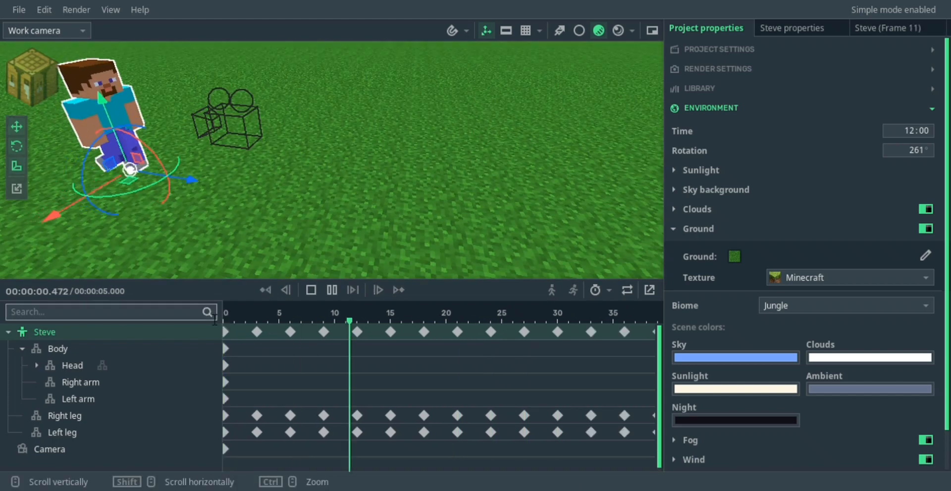
Step: At frame 8, rotate Steve's body about 7.27° on Y and bend it about 3.9° on Y
click(269, 177)
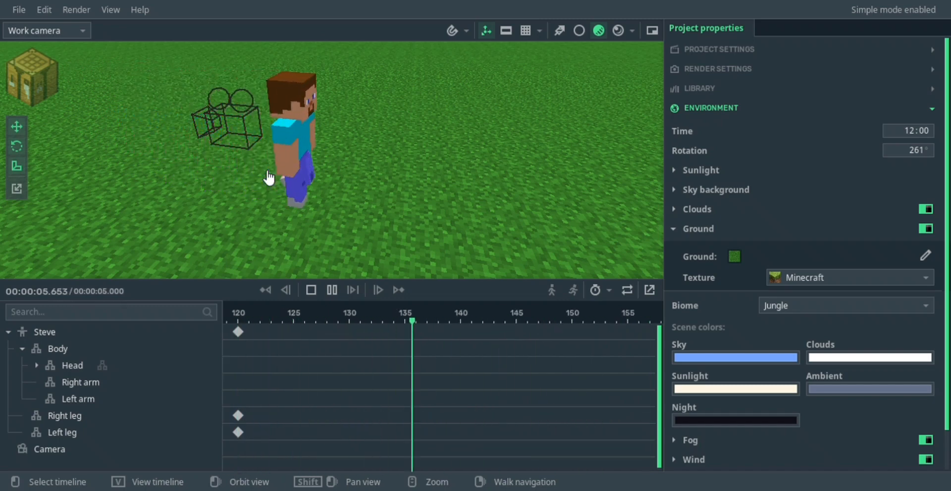
drag(554, 468, 208, 464)
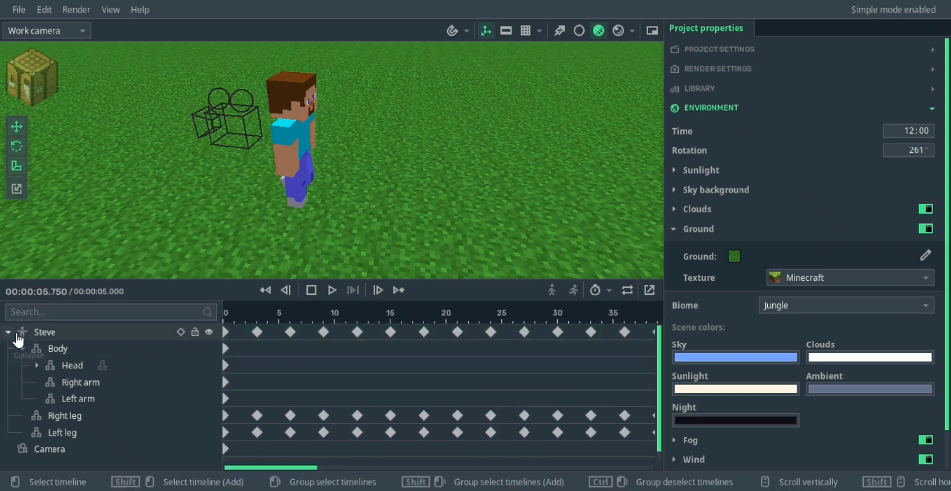
click(313, 315)
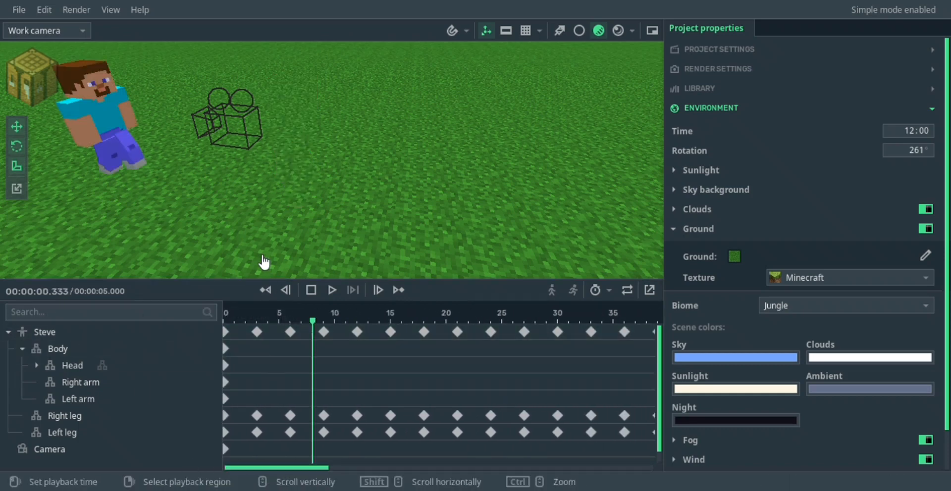
drag(318, 319, 313, 324)
right_drag(299, 266, 253, 255)
key(w)
click(303, 172)
click(320, 355)
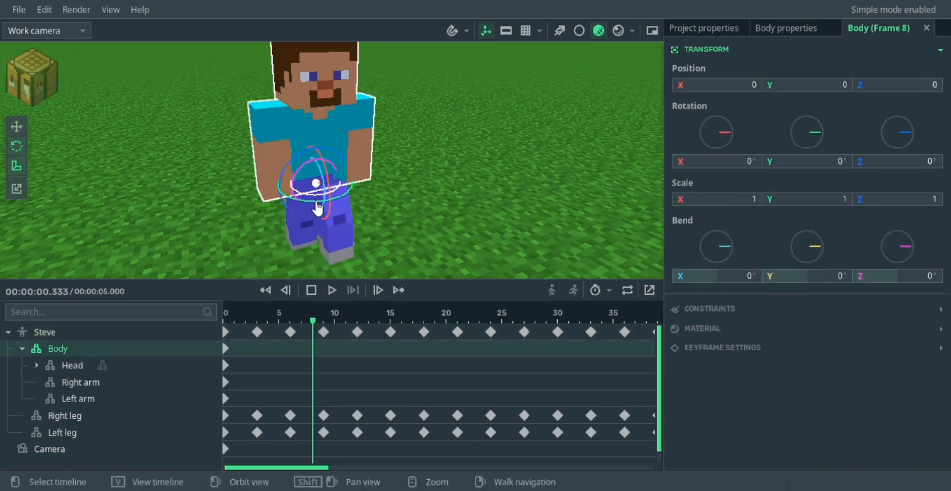
drag(317, 209, 320, 208)
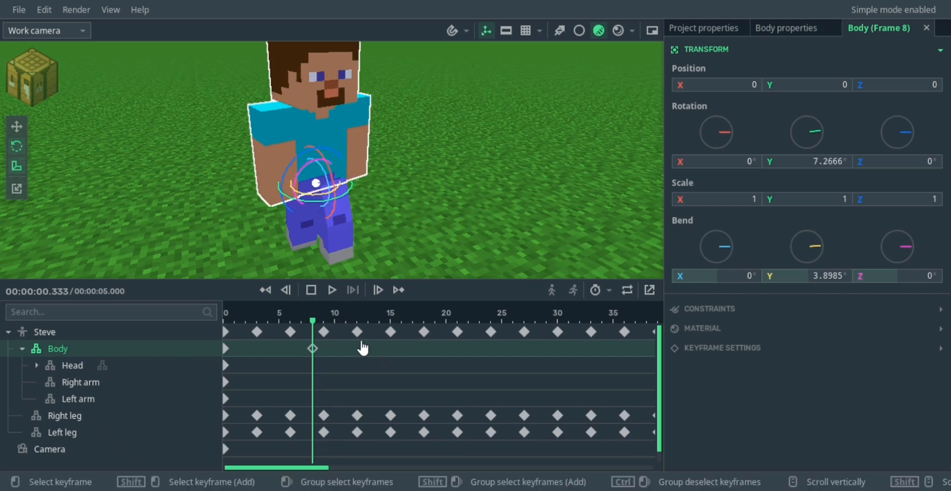
Step: At frame 20, twist the body the opposite way, rotating it about -8.89° and bending it about -4.01° on Y
drag(326, 322, 451, 335)
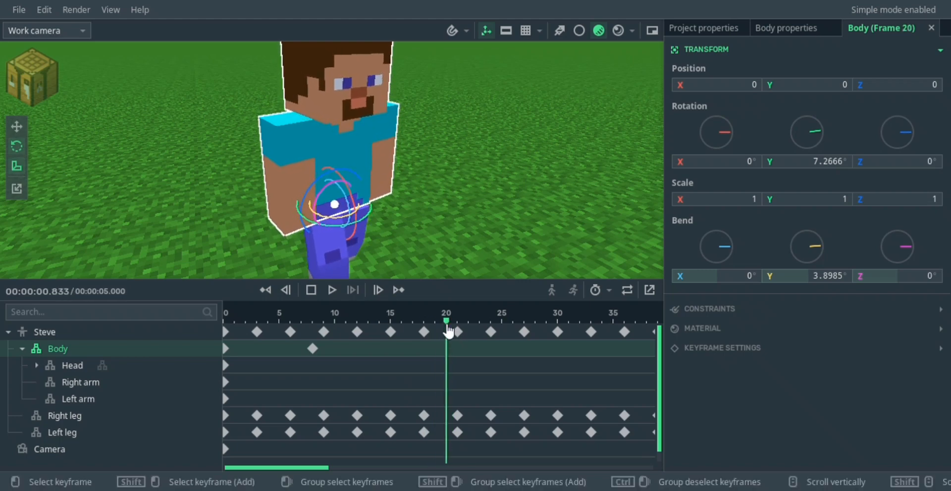
drag(371, 224, 359, 215)
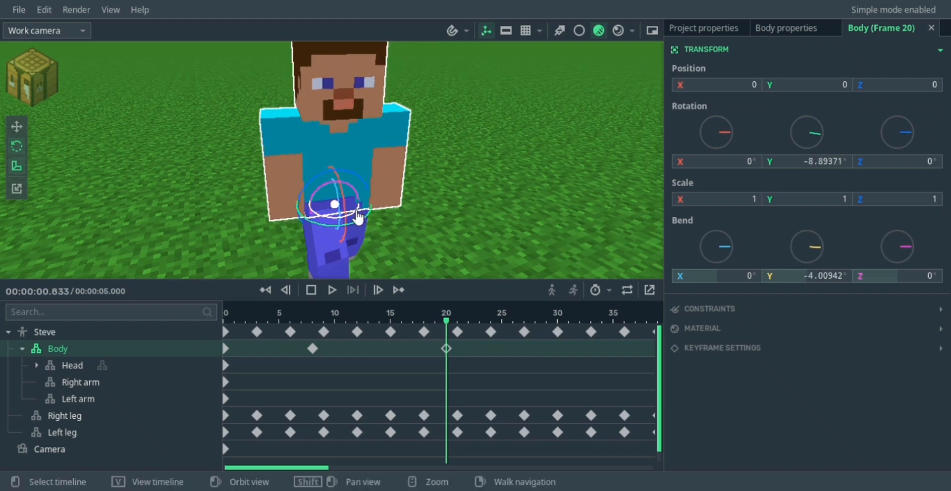
right_drag(426, 250, 429, 253)
key(a)
key(s)
Step: Copy the body keyframes at frames 8 and 20 and paste them so the copies start at frame 32
drag(478, 347, 306, 353)
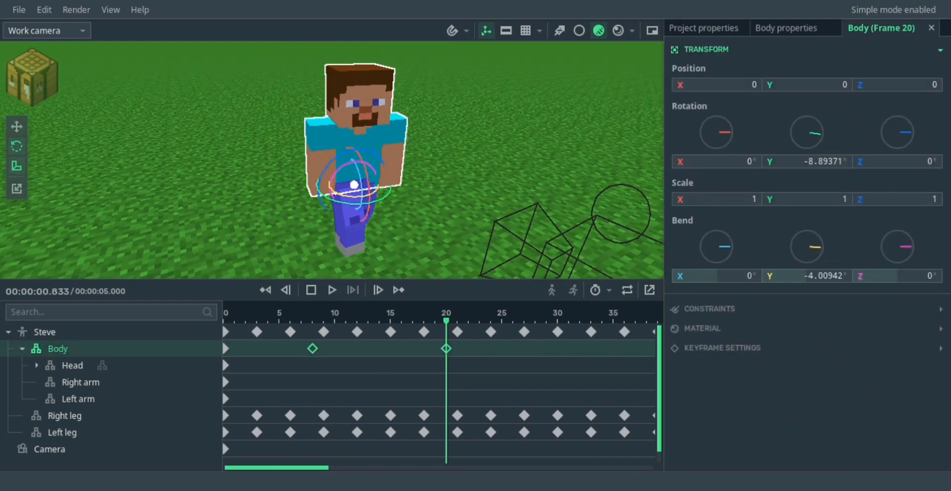
drag(301, 475, 330, 473)
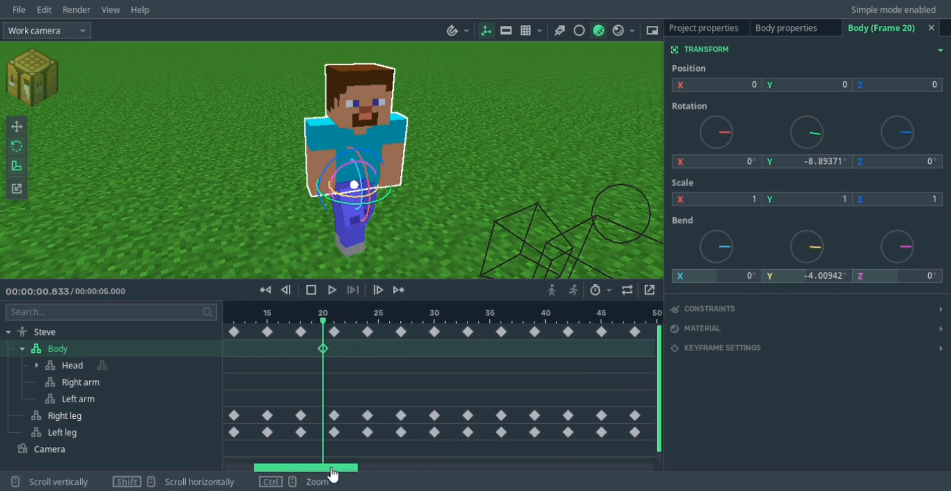
click(333, 325)
drag(358, 328, 425, 328)
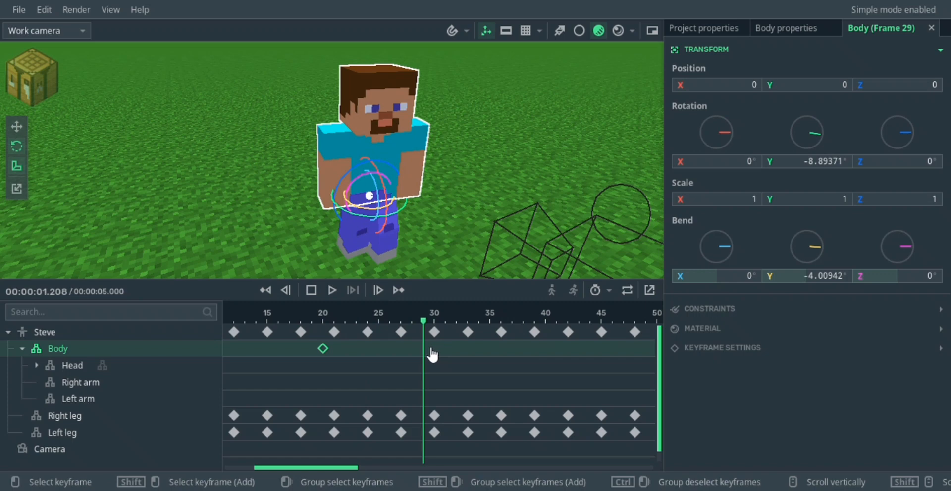
key(ctrl+v)
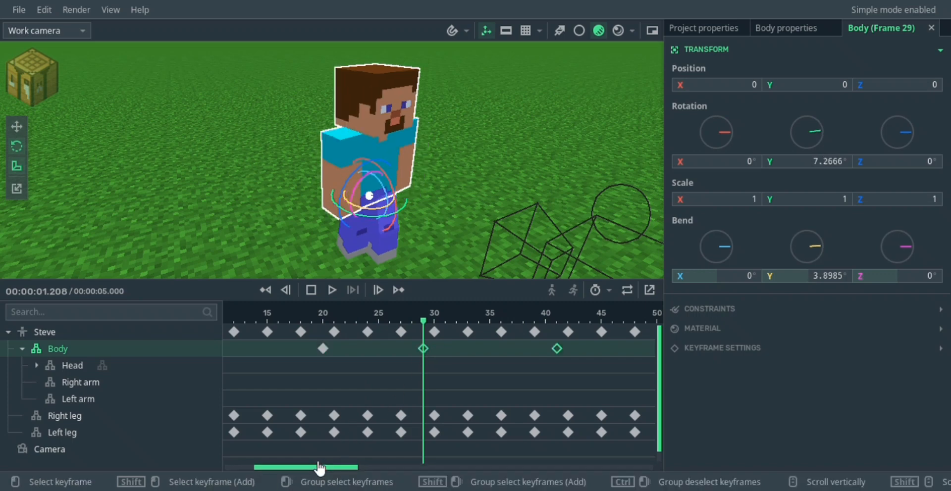
mouse_move(329, 471)
mouse_down()
mouse_move(313, 473)
mouse_move(335, 470)
mouse_up()
drag(375, 350, 409, 349)
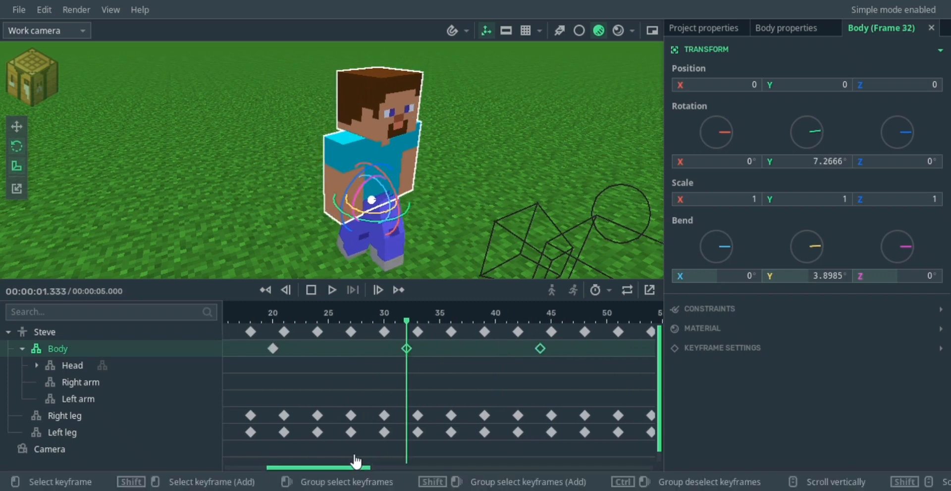
Step: Paste the pair of body twist keyframes again starting at frame 56
drag(356, 467, 390, 468)
click(509, 317)
right_drag(505, 238, 511, 242)
key(s)
drag(512, 321, 533, 324)
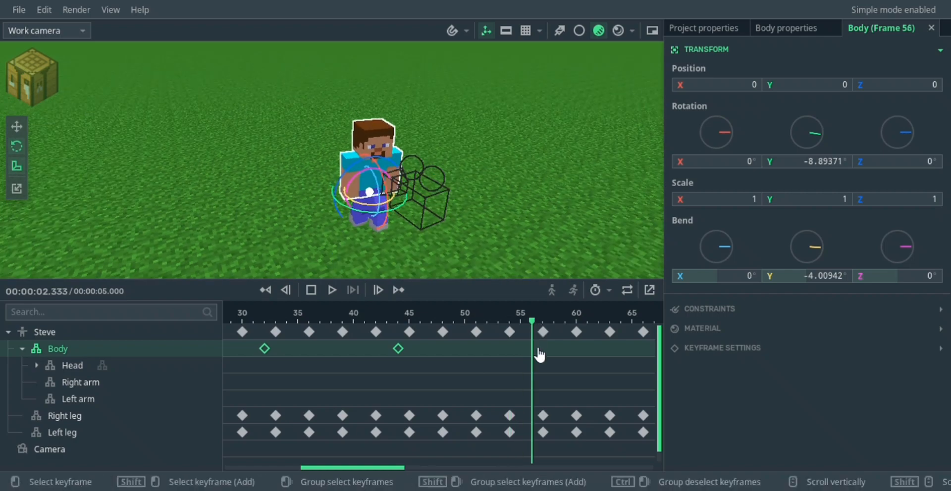
key(ctrl+v)
Step: Paste the body twist keyframe pair at frames 80 and 104 to continue the twist through the walk
drag(395, 469, 465, 468)
drag(474, 320, 509, 325)
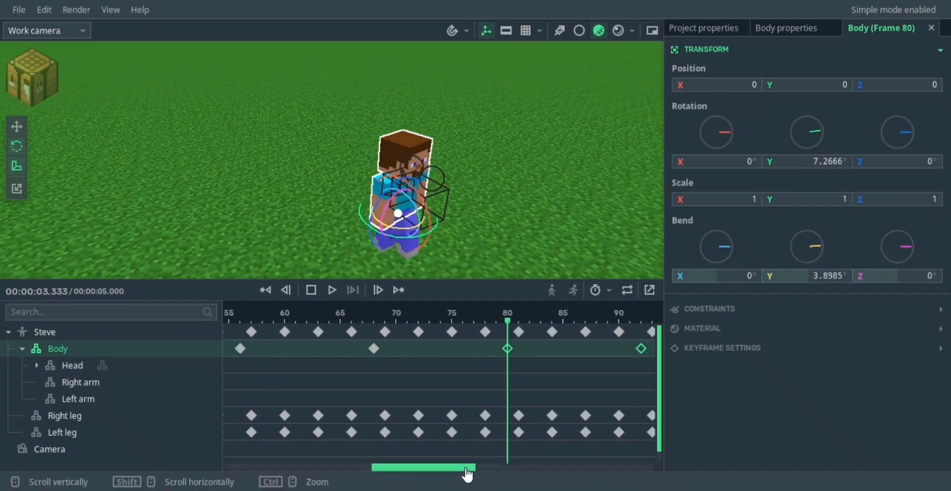
drag(468, 468, 534, 468)
click(525, 322)
mouse_move(526, 325)
mouse_down()
mouse_move(537, 323)
mouse_move(514, 323)
mouse_up()
key(s)
right_drag(271, 214, 271, 214)
drag(525, 323, 503, 363)
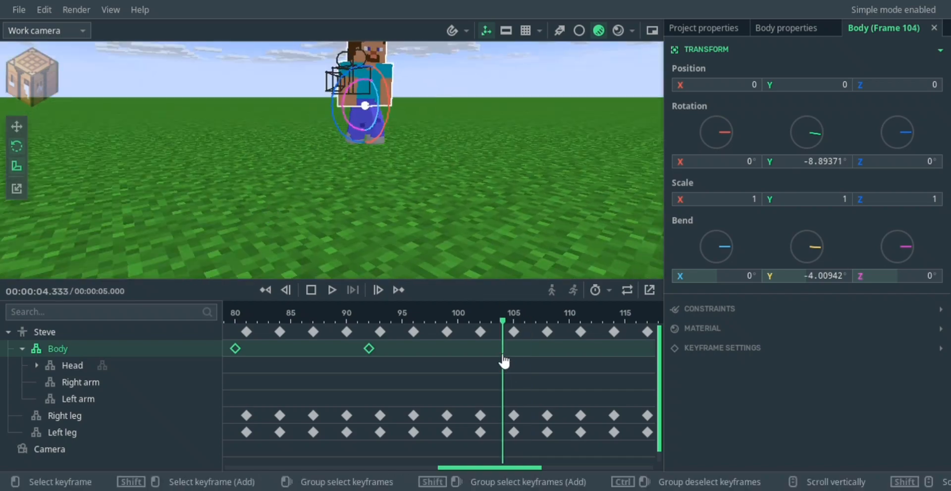
key(ctrl+v)
Step: Return to the start of the timeline and play back the walk to check the body twist
drag(488, 468, 268, 469)
drag(229, 319, 229, 275)
click(231, 274)
key(space)
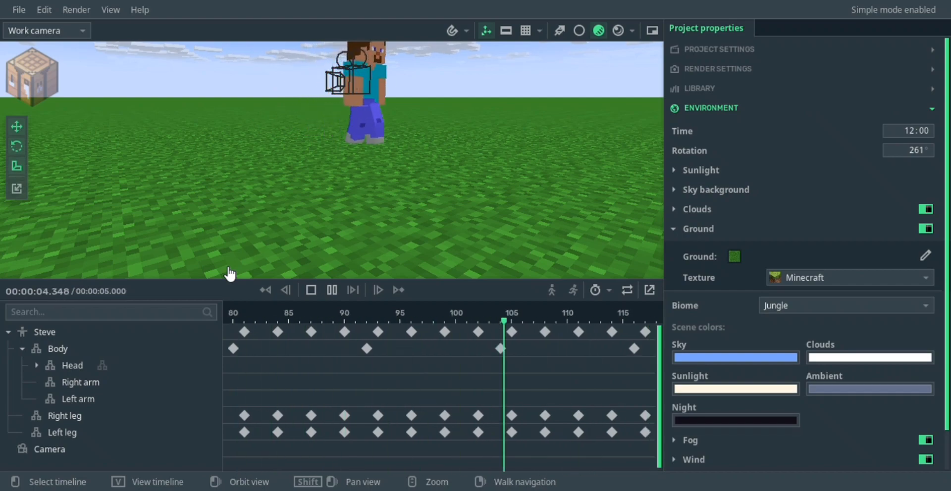
Step: At frame 7, rotate Steve's right arm to about -15.98° on X and 21.5° on Y
click(303, 321)
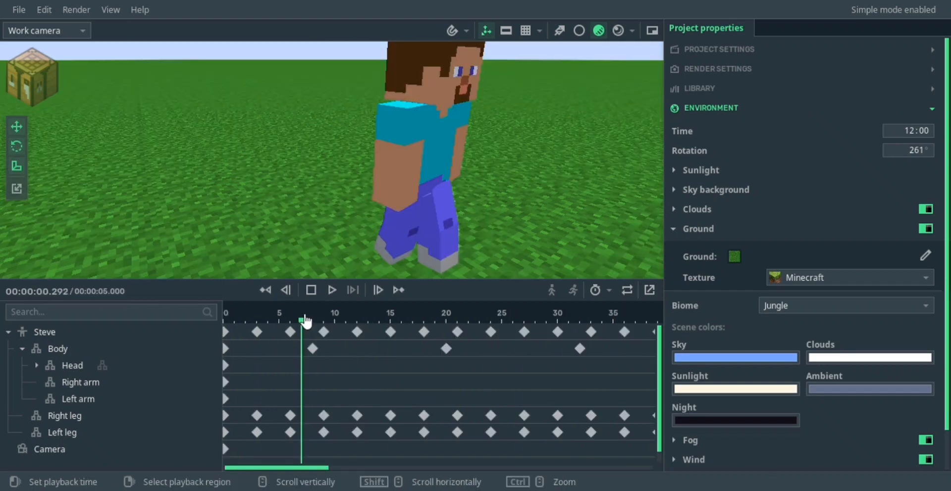
click(399, 151)
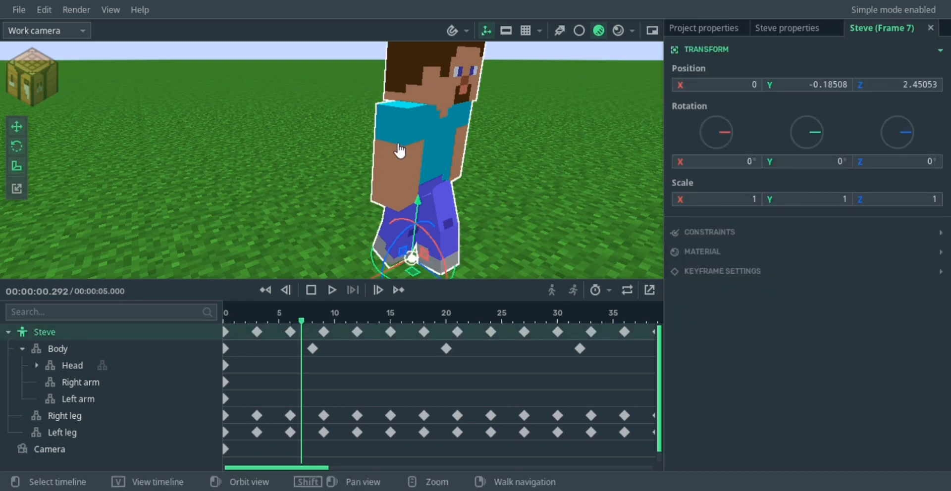
right_drag(263, 169, 265, 168)
key(d)
click(348, 163)
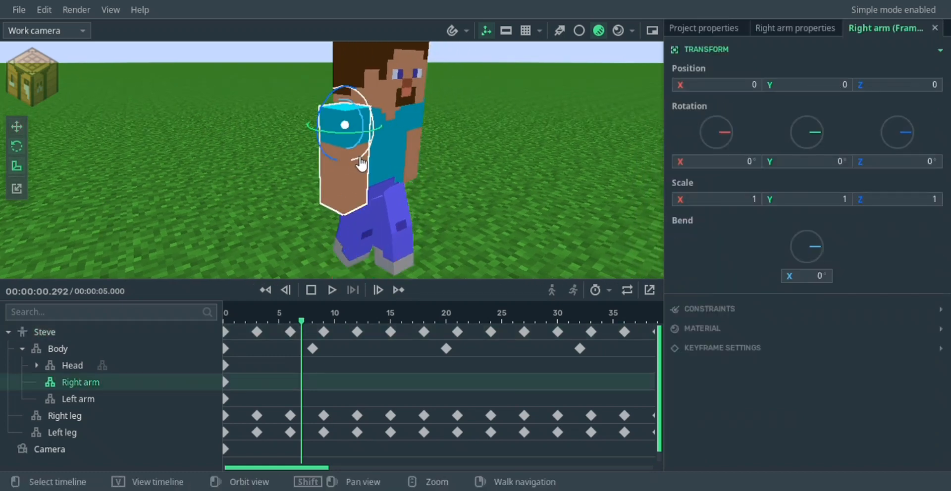
drag(361, 164, 345, 140)
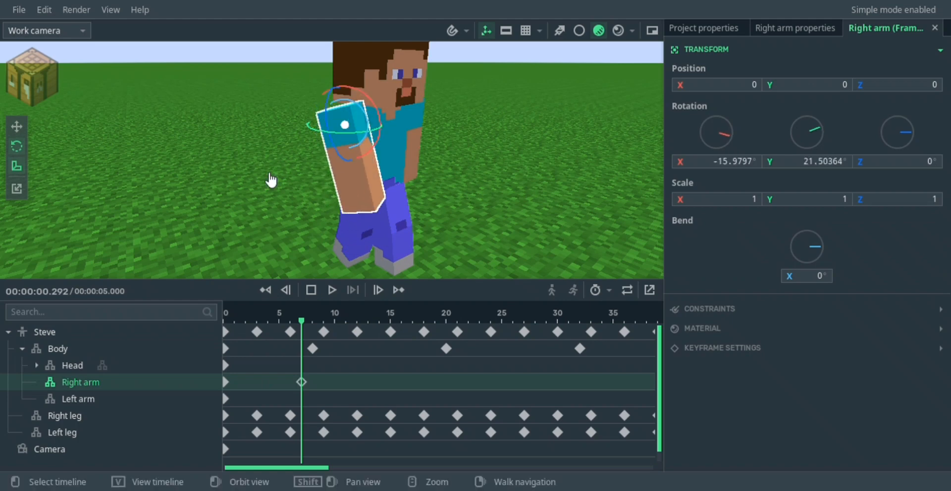
Step: At frame 7, adjust Steve's right arm rotation to about -18.93° on X and 5.3° on Y, with a bend of about 20.16°
right_drag(271, 180, 271, 180)
key(e)
key(w)
key(d)
key(s)
drag(326, 118, 325, 133)
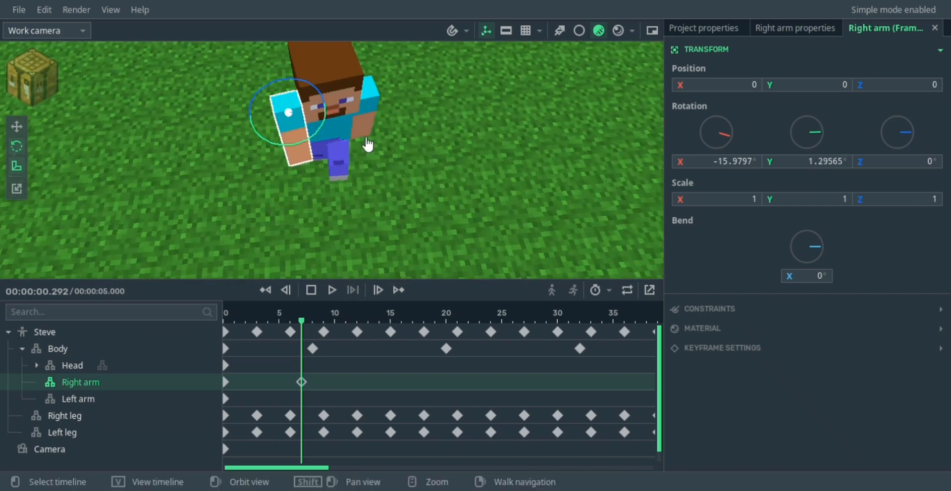
key(w)
key(a)
right_drag(367, 144, 367, 144)
drag(299, 154, 305, 180)
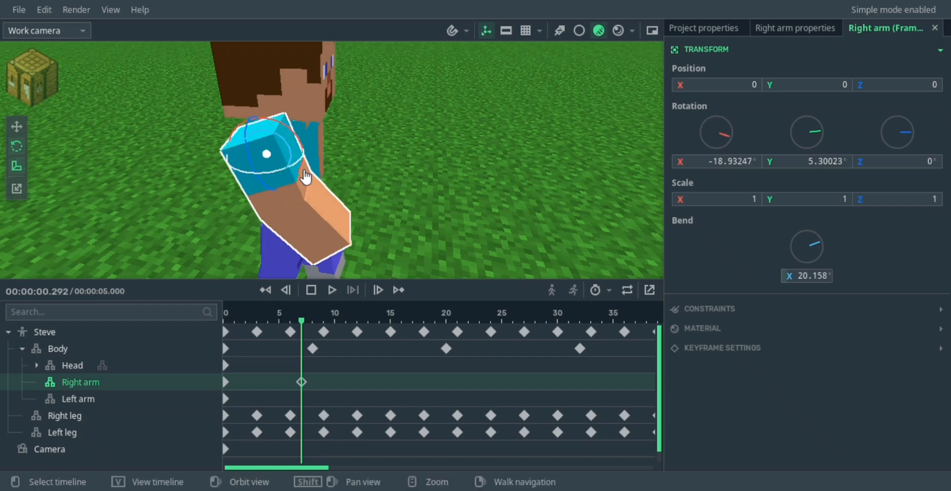
Step: At frame 7, swing the left arm back to about 18.77° on X and 7.09° on Y, with a bend of about 15.55°
click(306, 400)
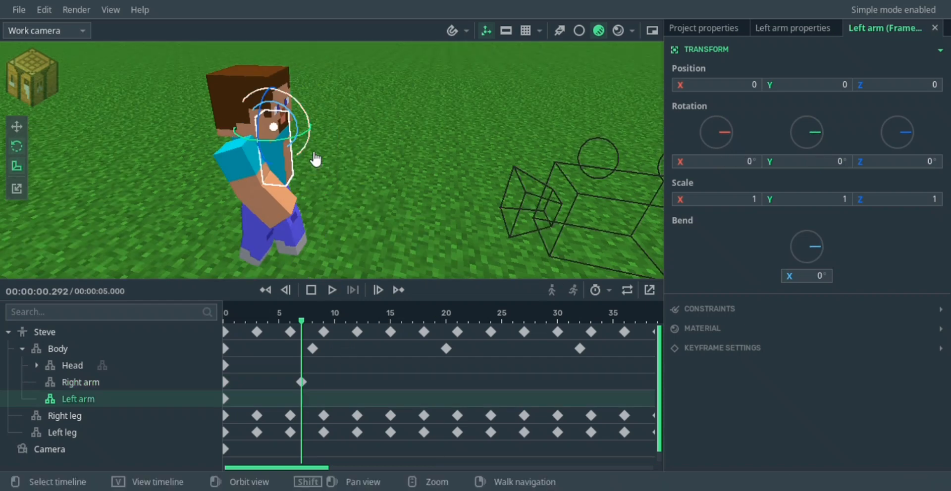
mouse_move(314, 159)
mouse_down()
mouse_move(309, 167)
mouse_move(291, 139)
mouse_move(299, 124)
mouse_move(314, 142)
mouse_up()
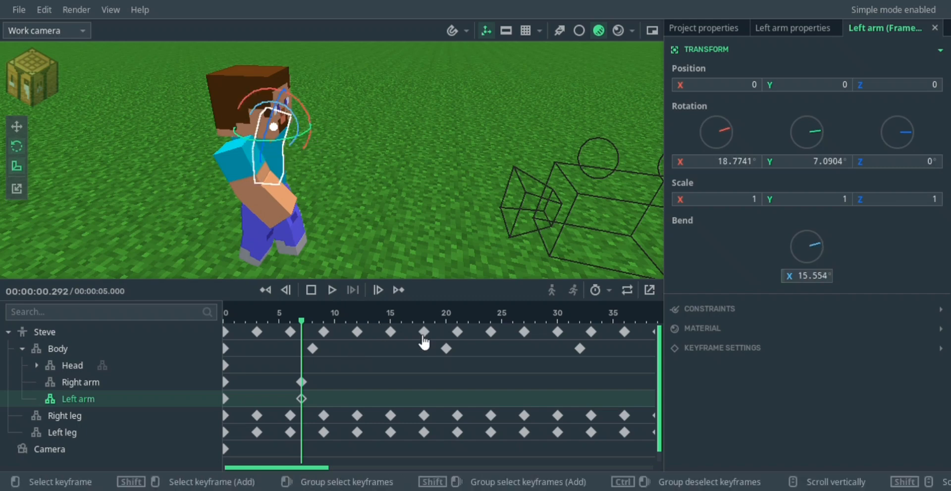
Step: At frame 19, reverse the swing: right arm about 41.49° on X with 27.13° bend, left arm about -17.58° on X with 20.6° bend
click(434, 317)
click(299, 214)
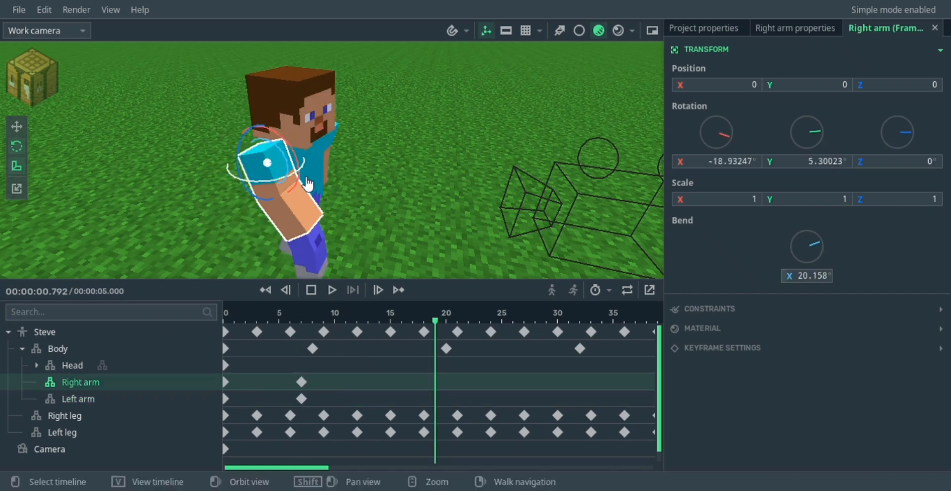
mouse_move(308, 184)
mouse_down()
mouse_move(260, 203)
mouse_move(274, 202)
mouse_move(274, 186)
mouse_move(293, 195)
mouse_move(289, 171)
mouse_move(297, 193)
mouse_move(329, 187)
mouse_up()
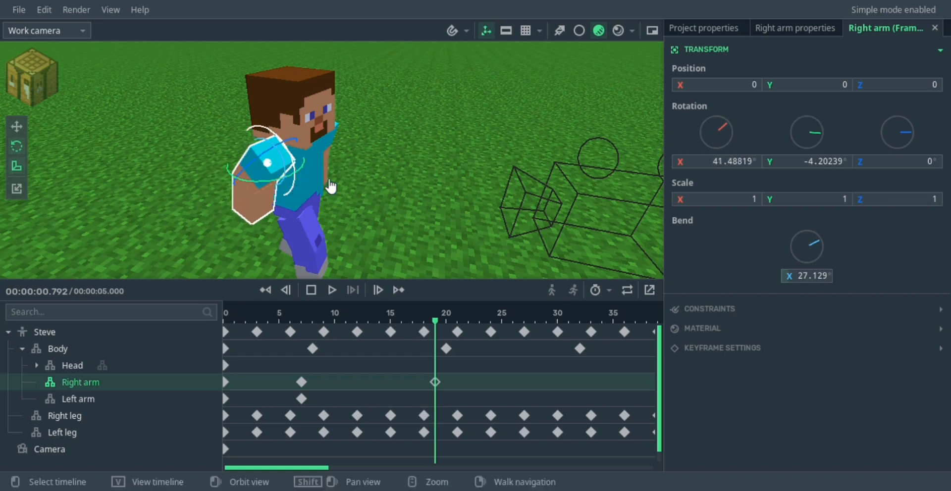
click(349, 153)
drag(350, 154, 336, 120)
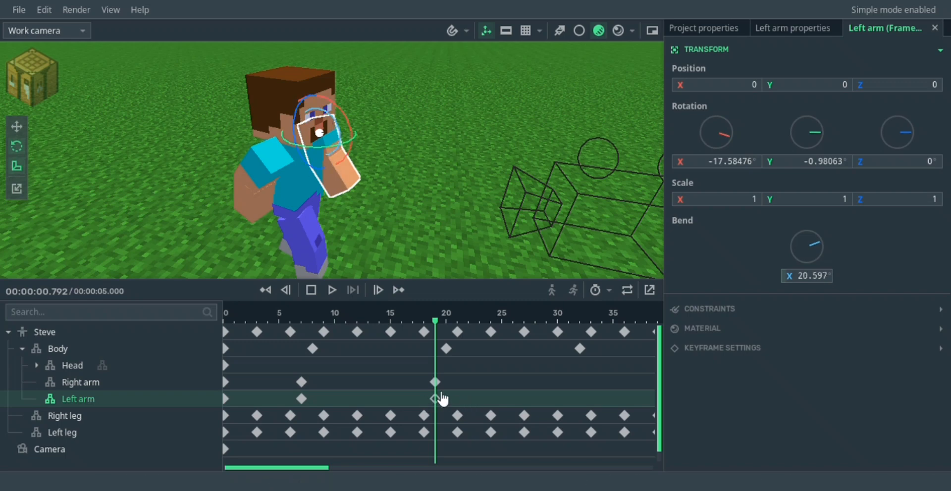
Step: Copy both arms' keyframes at frames 7 and 19 and paste them repeatedly from frame 31 through frame 115
drag(463, 400, 298, 390)
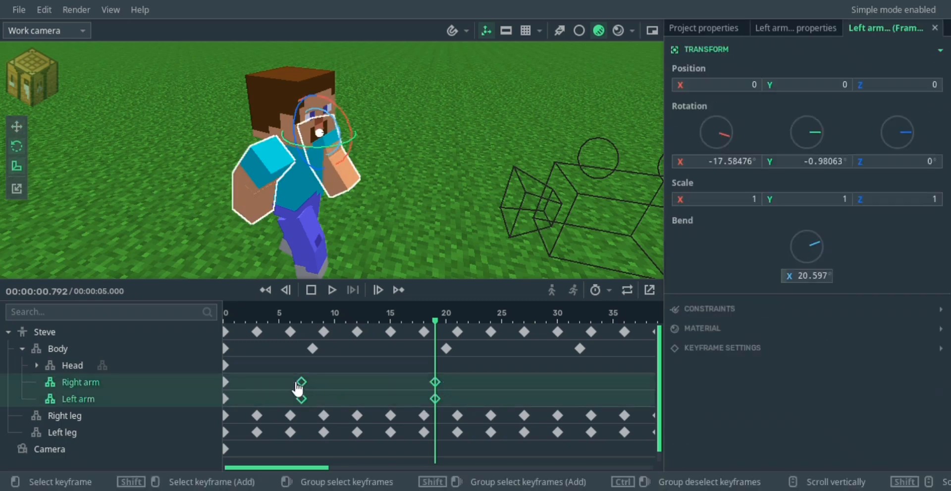
drag(309, 473, 345, 471)
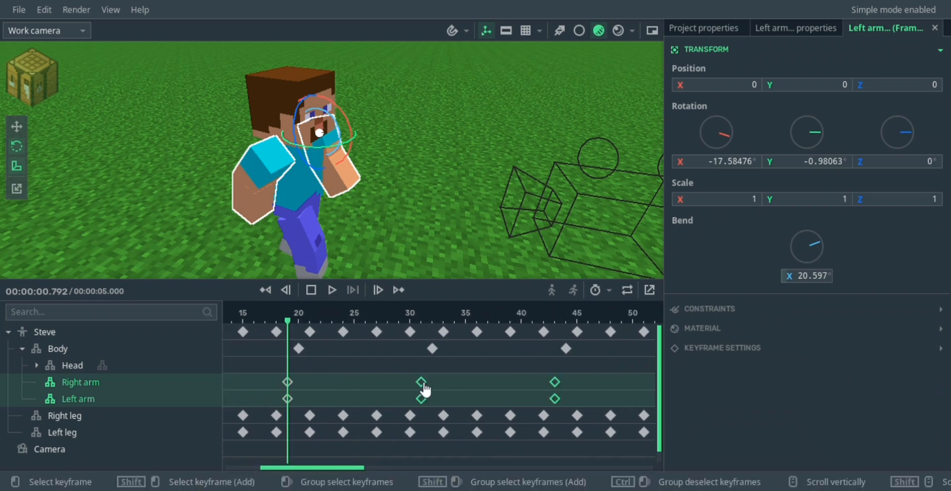
drag(355, 471, 545, 397)
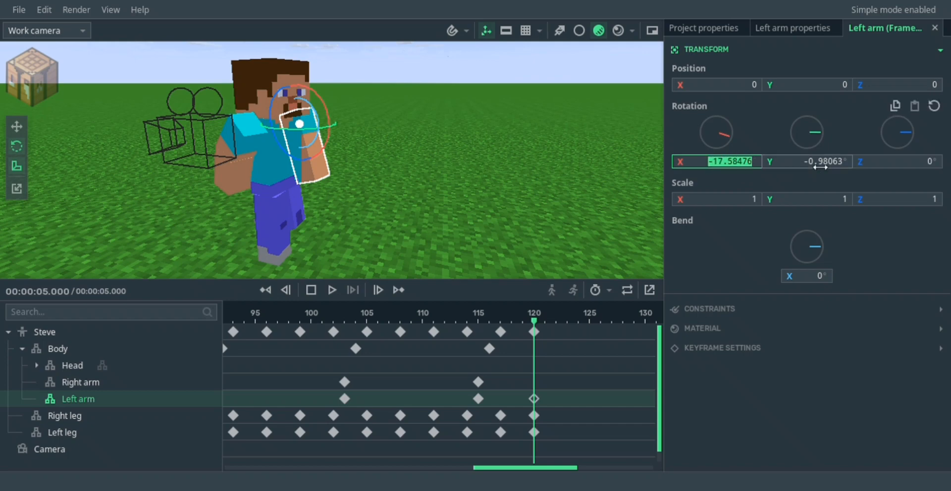
Step: At frame 120, set the rotation and bend of both arms to 0°
text(0)
key(Return)
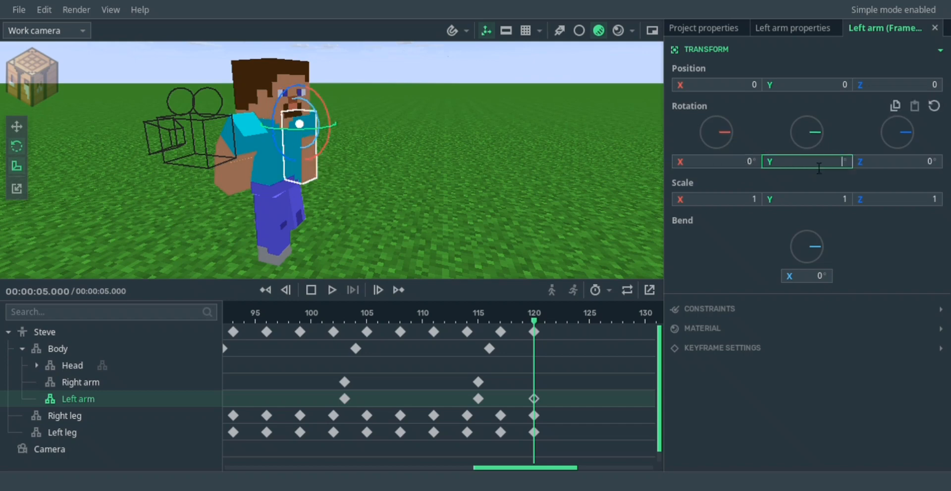
click(250, 151)
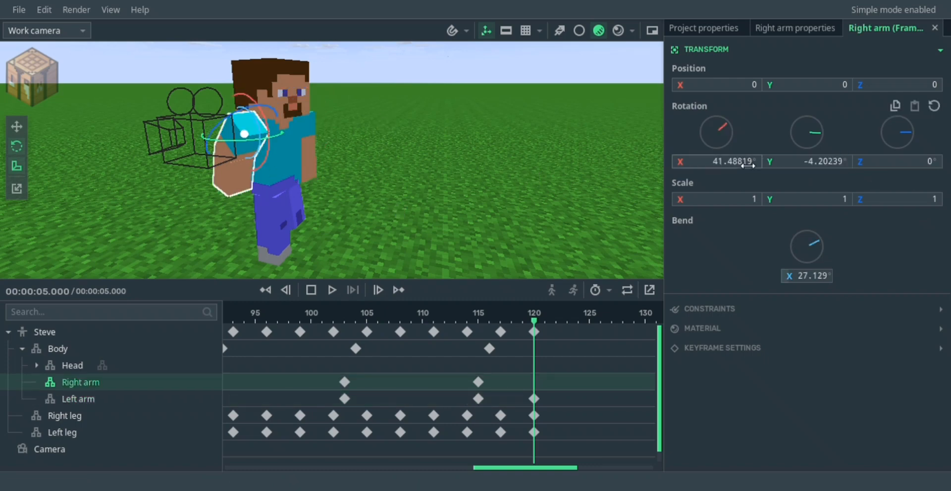
key(BackSpace)
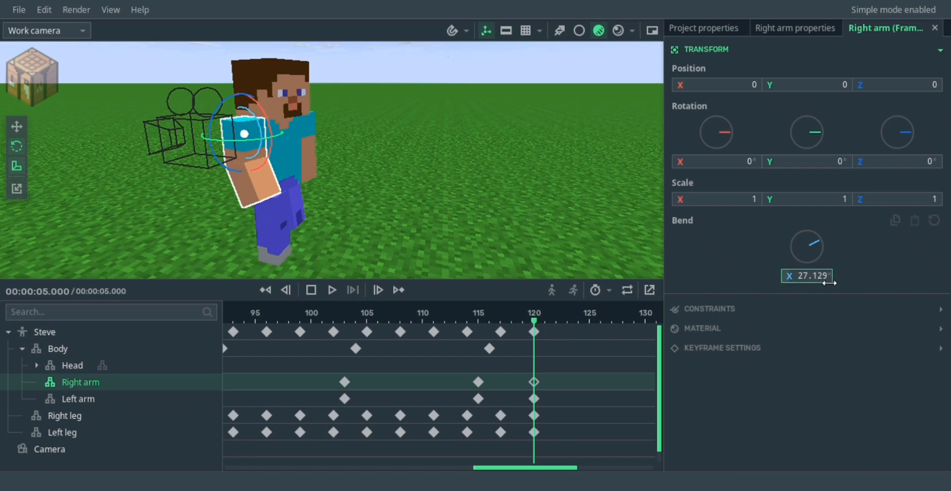
Step: At frame 120, reset the body's Y rotation and Y bend so the torso faces straight ahead
click(541, 352)
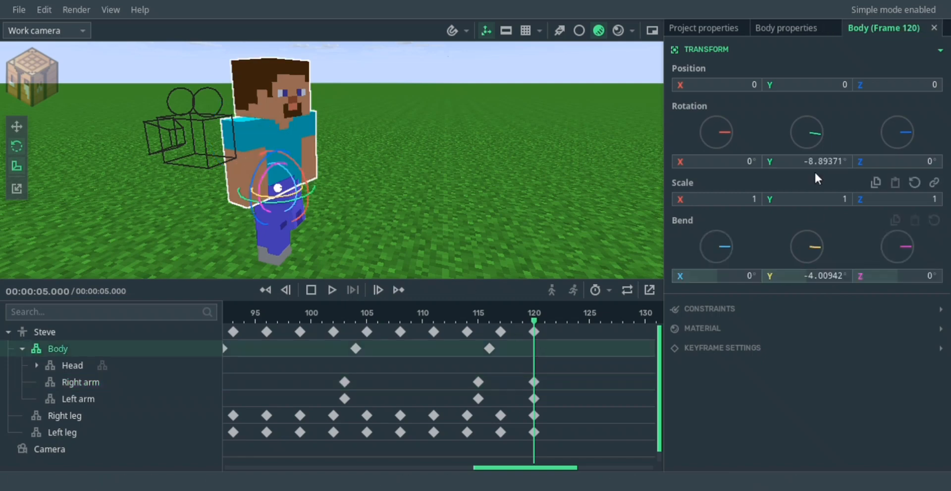
key(Delete)
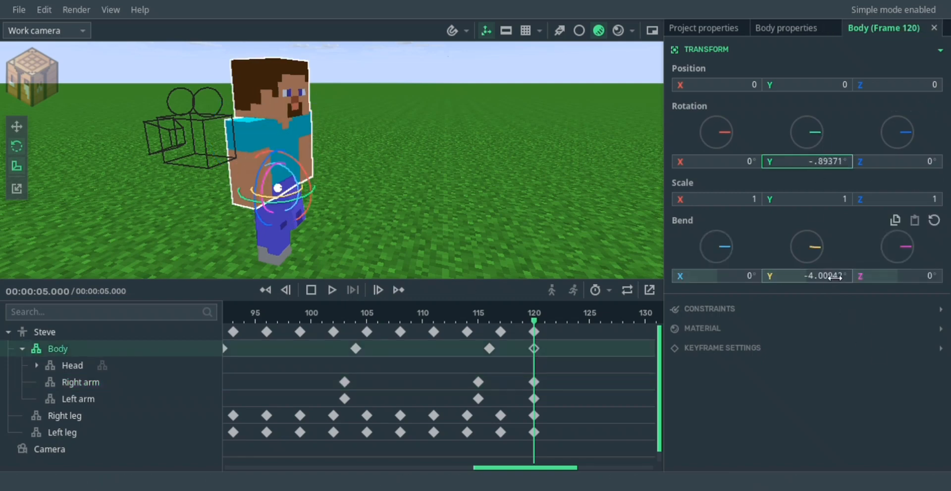
key(BackSpace)
Step: Add a left leg keyframe with 0° X rotation, and move the final body, arm and left leg keyframes to frame 126
drag(534, 322, 505, 326)
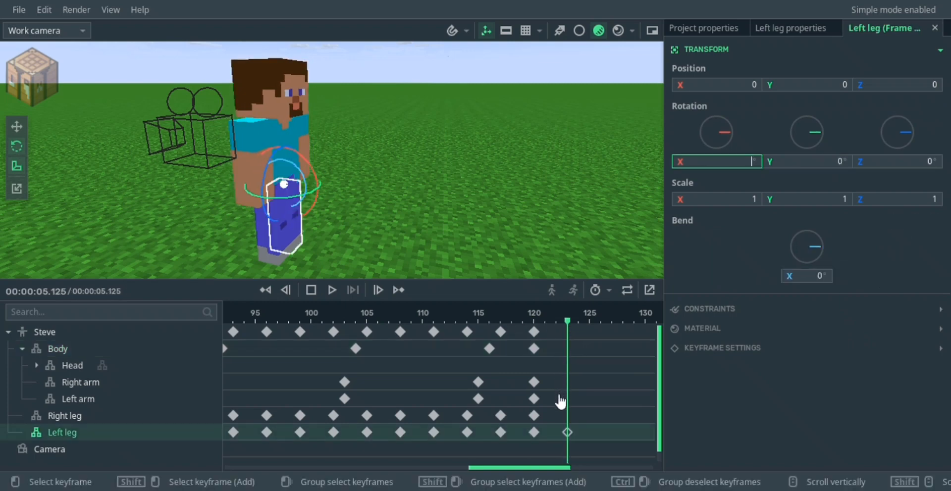
drag(560, 396, 542, 398)
drag(532, 354, 603, 353)
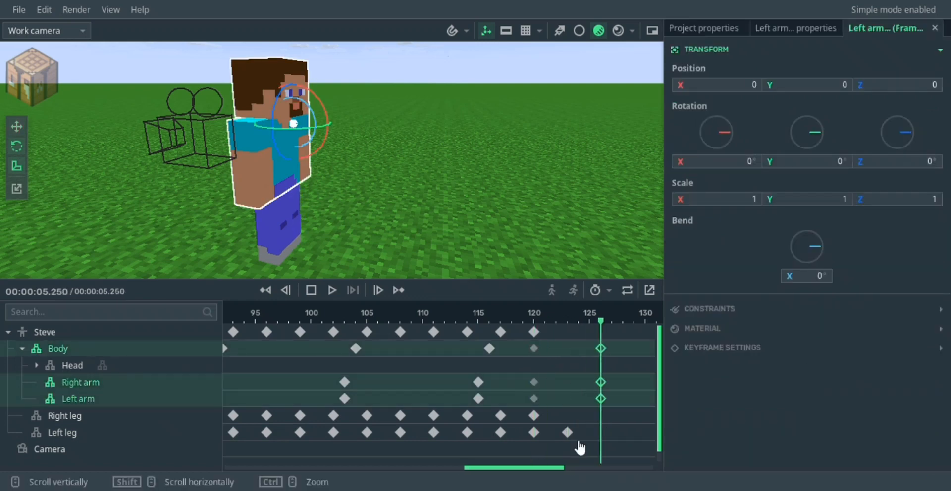
drag(568, 434, 605, 441)
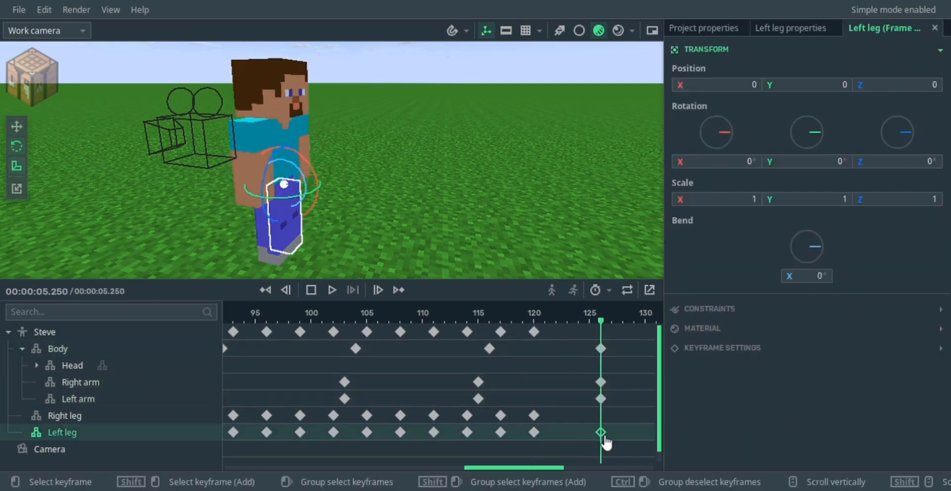
Step: Play back the last part of the walk to check how Steve comes to a stop
drag(432, 317, 412, 321)
key(space)
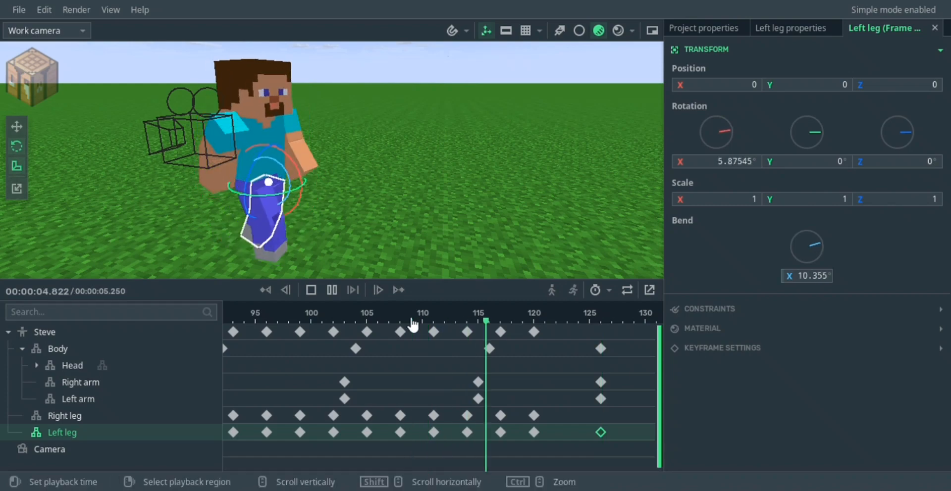
Step: Counter-rotate Steve's head on Y to -15.9° at frame 8 and 10.8° at frame 20 so it keeps facing forward
right_drag(397, 195, 397, 196)
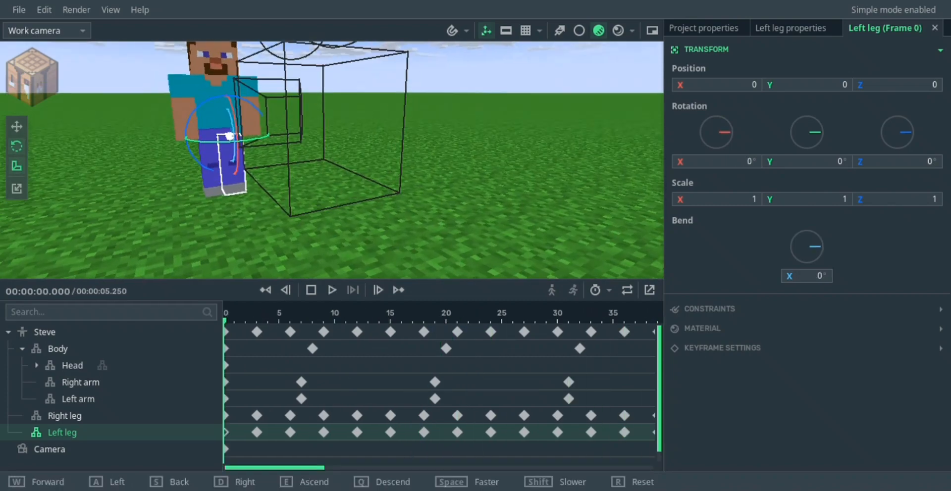
key(s)
click(303, 319)
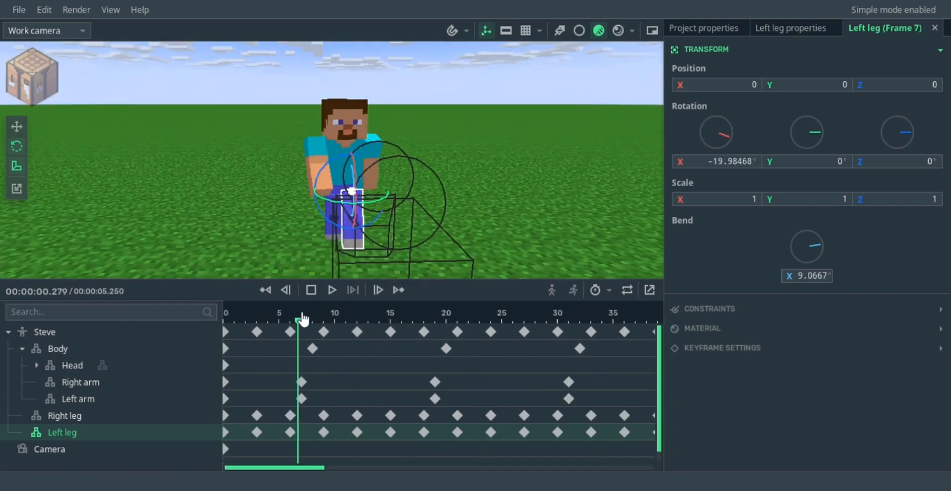
click(321, 321)
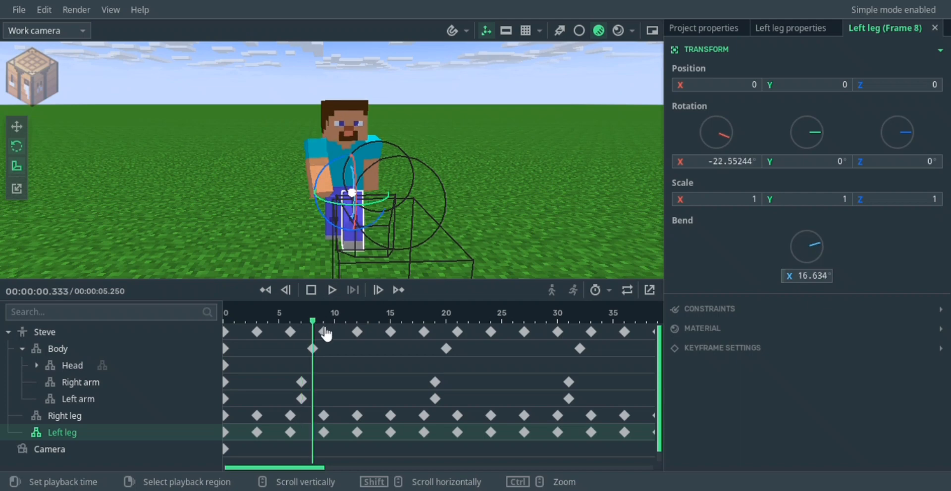
click(321, 370)
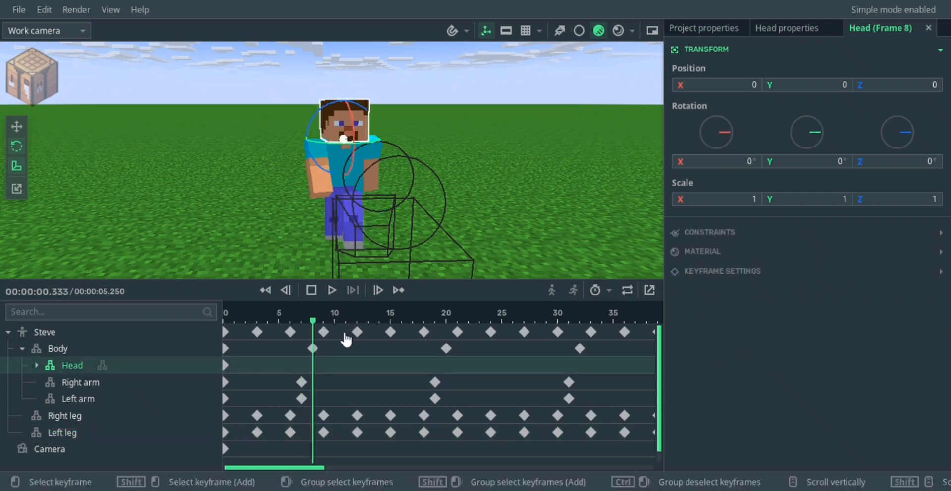
drag(330, 147, 367, 144)
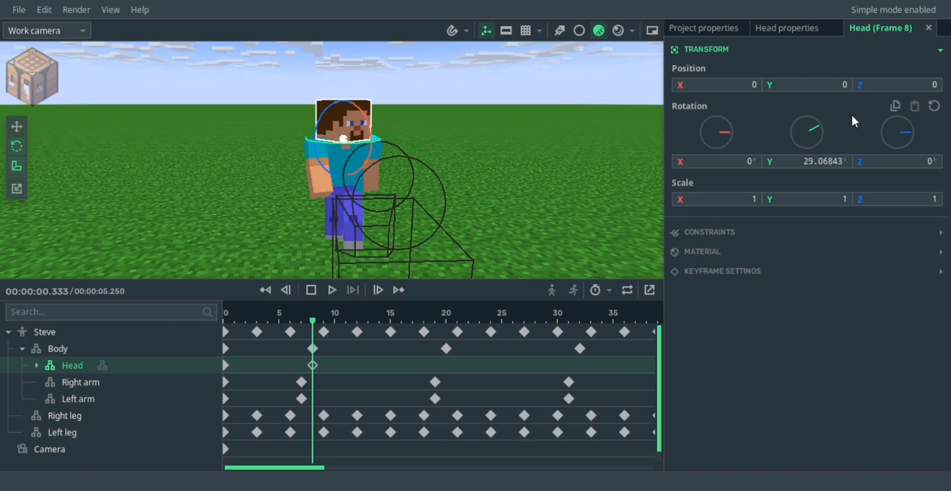
drag(820, 133, 823, 140)
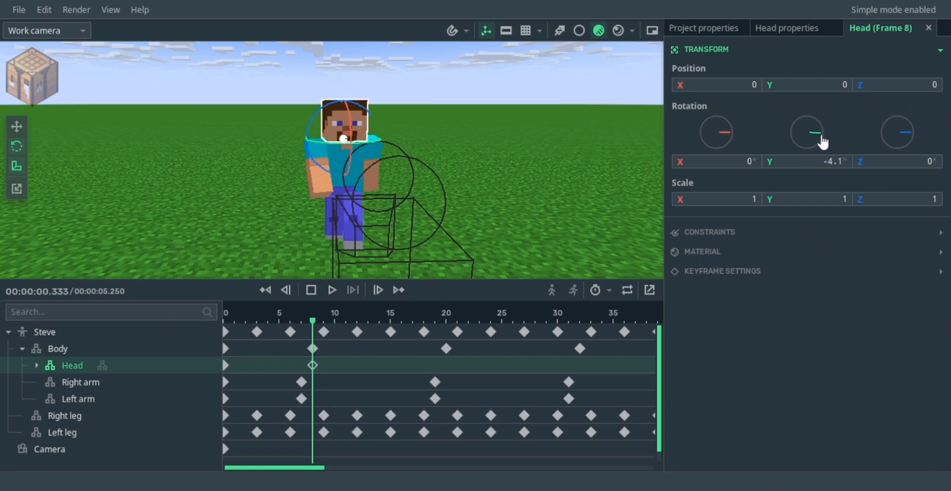
click(451, 366)
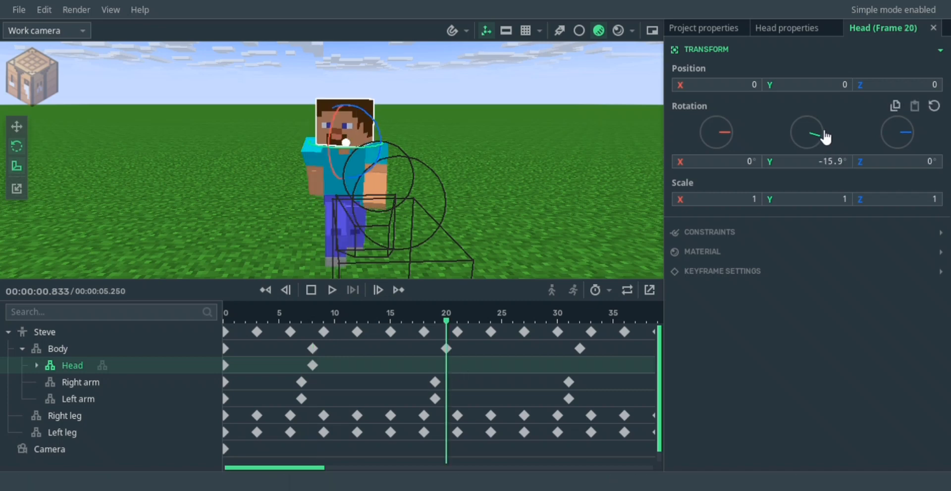
drag(823, 133, 827, 140)
Step: Copy the head keyframes and paste them alongside the body keyframes from frame 32 through frame 116
click(539, 374)
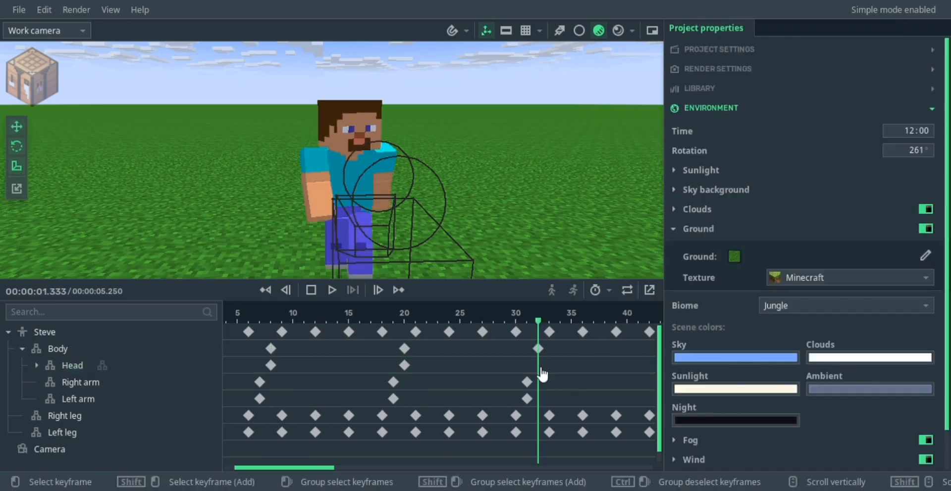
drag(273, 369, 269, 365)
key(ctrl+v)
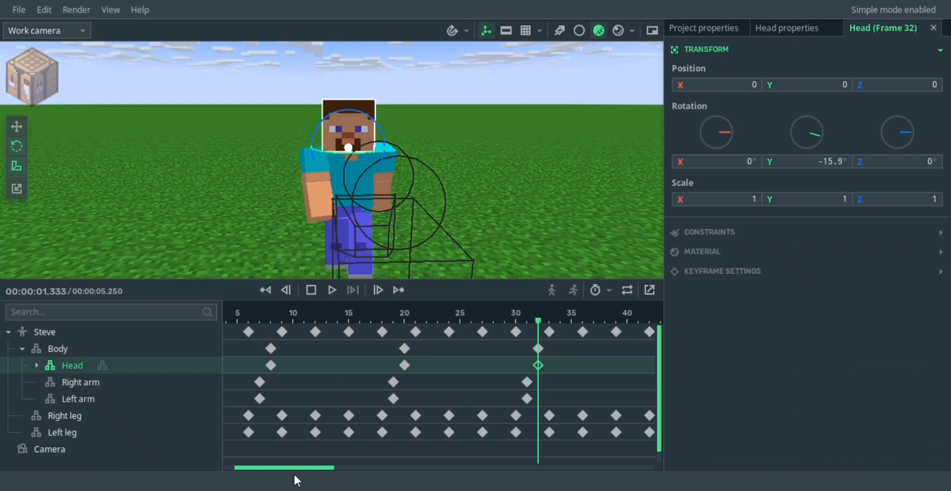
drag(296, 468, 567, 471)
key(ctrl+v)
key(ctrl+v)
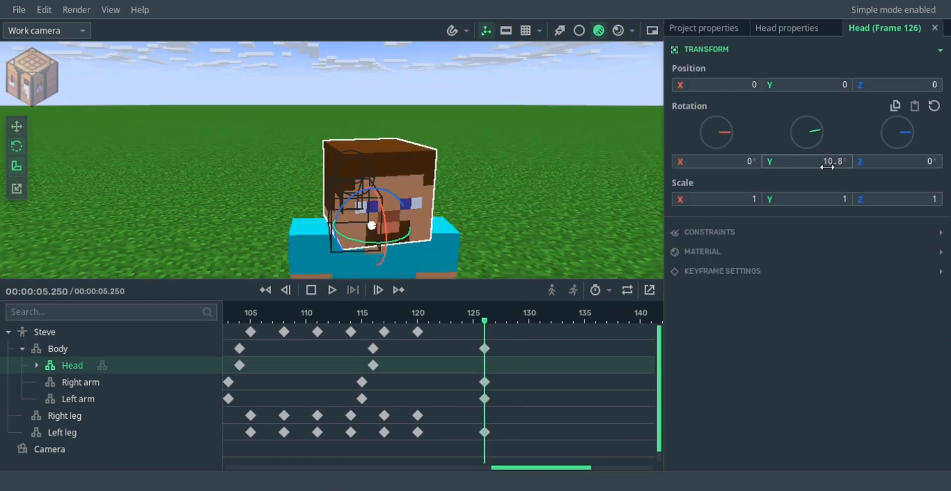
Step: Set the head's Y rotation to 0° at frame 126
key(BackSpace)
click(553, 125)
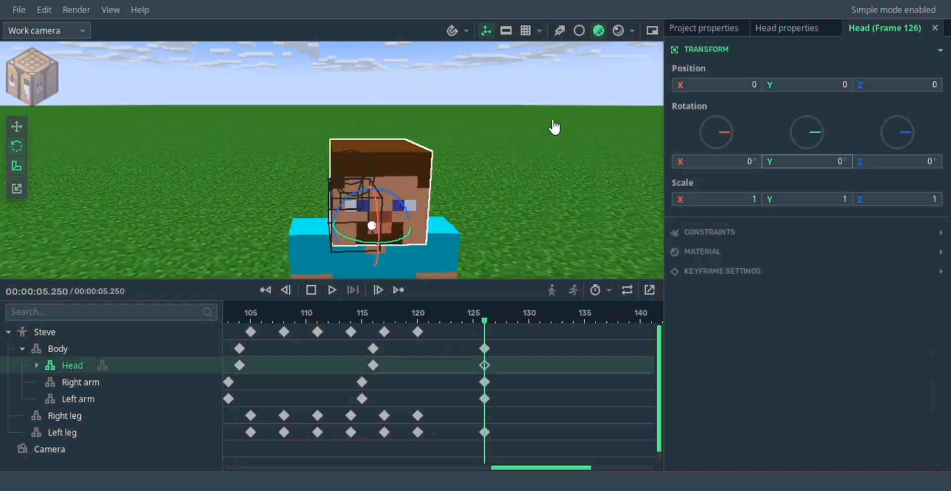
Step: Play back the whole walk from a wider view to check the finished arm, body and head motion
right_drag(554, 125, 552, 138)
key(s)
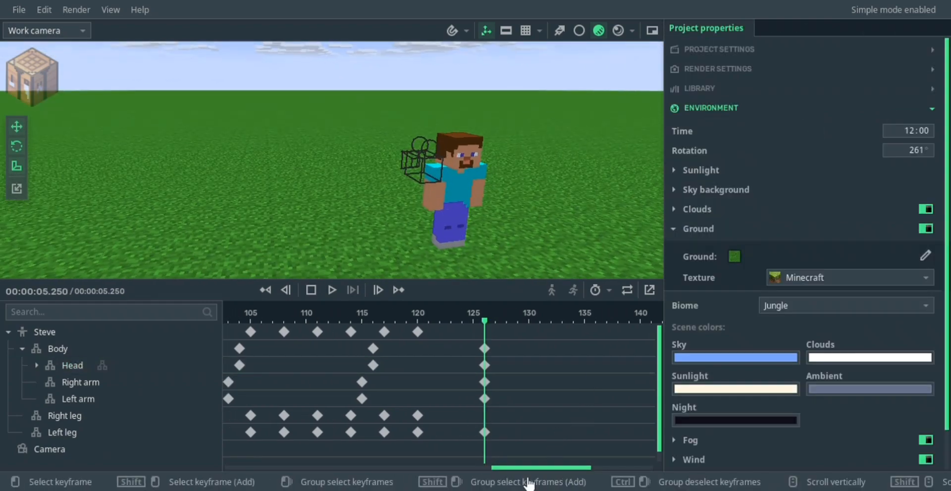
drag(527, 469, 236, 442)
key(space)
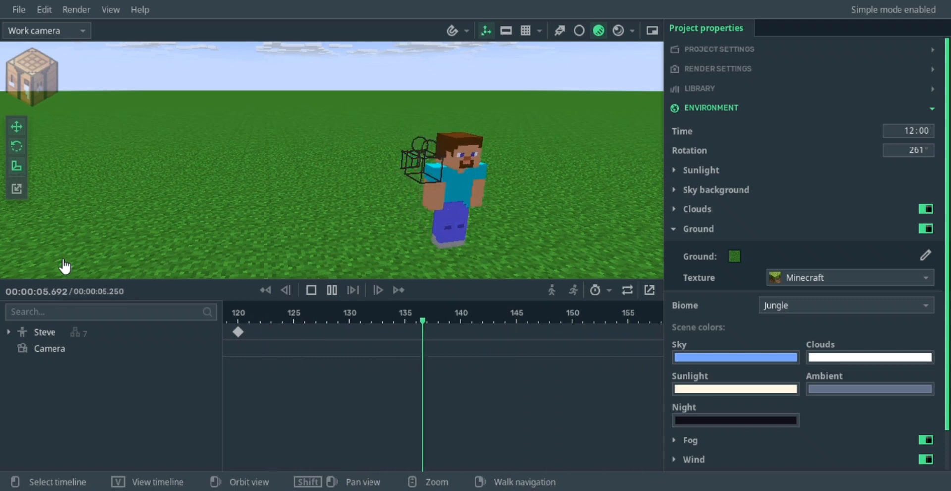
key(space)
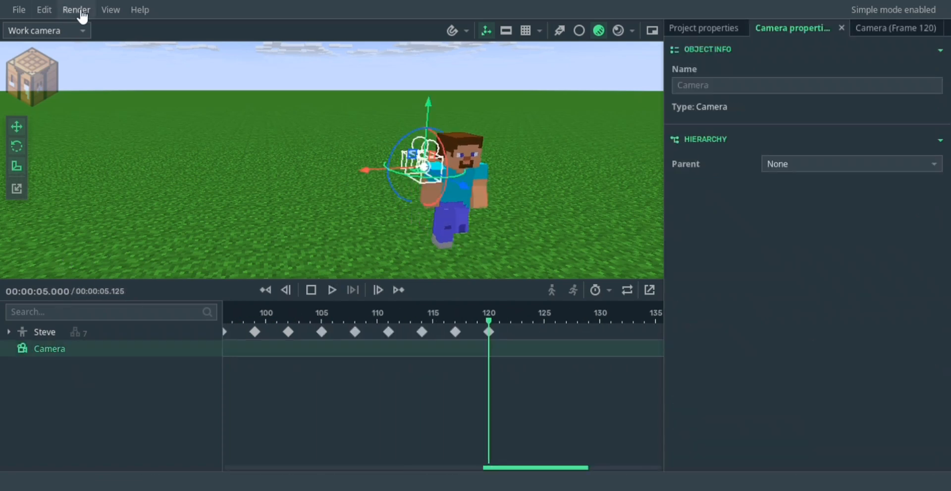
Step: Show the secondary view so the active camera's shot appears beside the work camera view
click(77, 10)
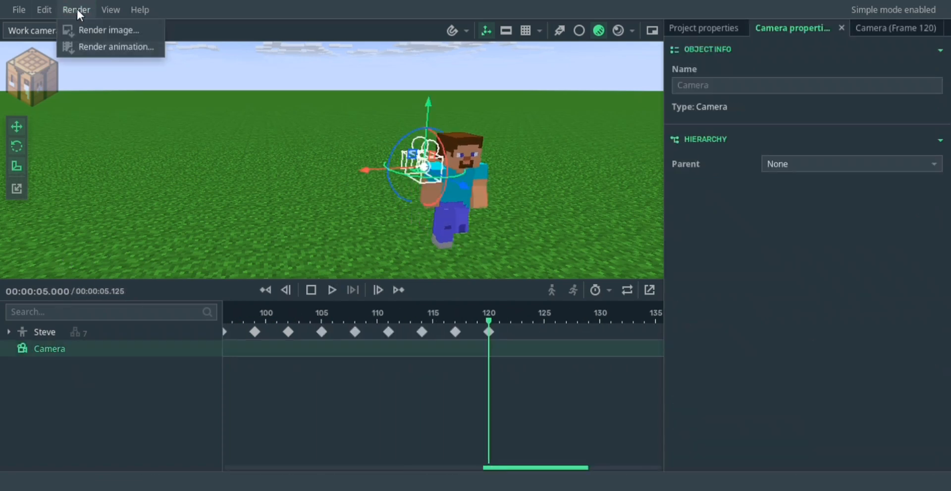
mouse_move(125, 12)
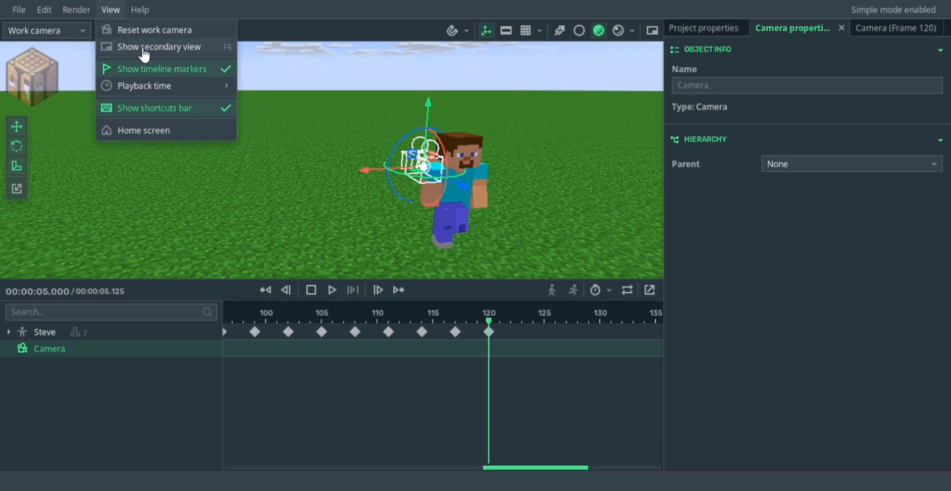
click(273, 228)
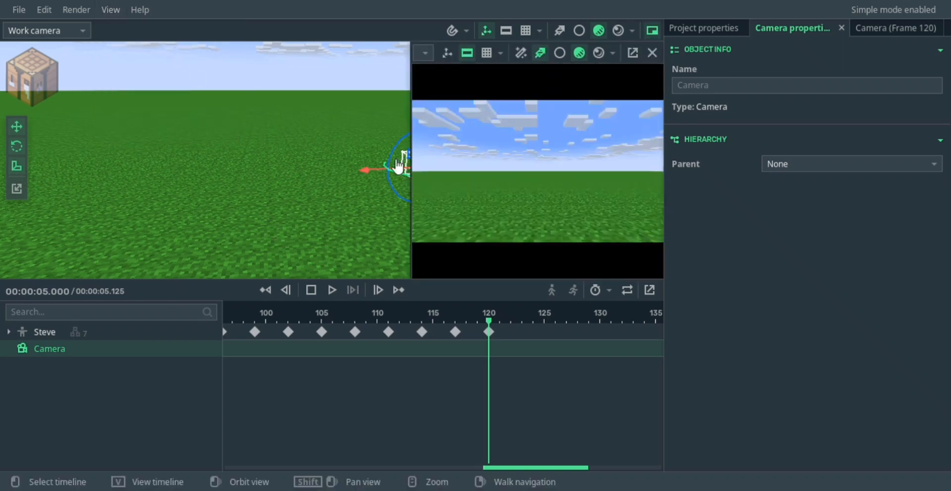
Step: Place the camera in front of Steve, facing him, at frame 120, and give it a matching keyframe at frame 0
key(d)
right_drag(257, 190, 259, 189)
mouse_move(206, 223)
right_down()
mouse_move(223, 220)
mouse_move(206, 226)
right_up()
key(w)
key(a)
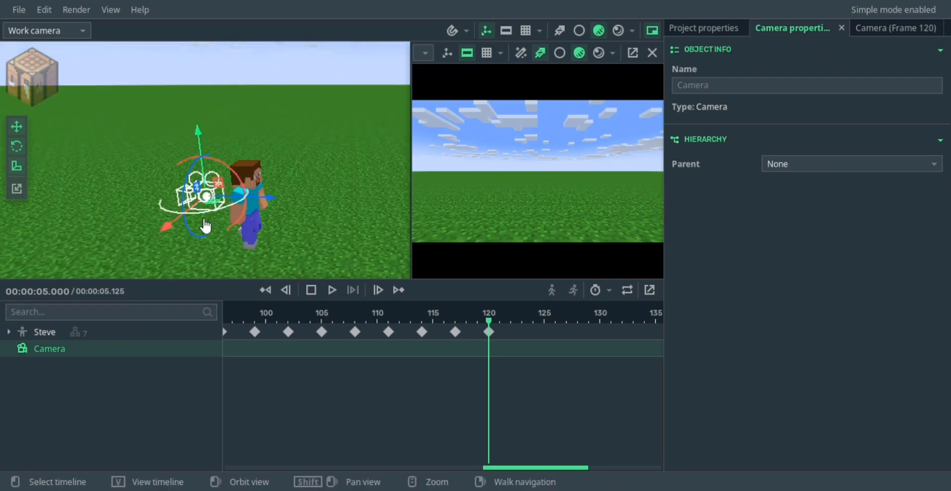
drag(275, 203, 433, 205)
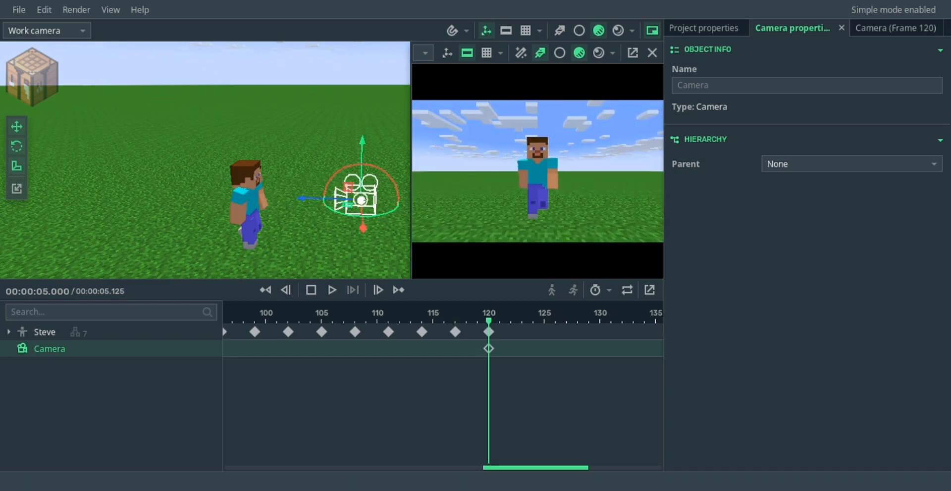
drag(548, 461, 393, 448)
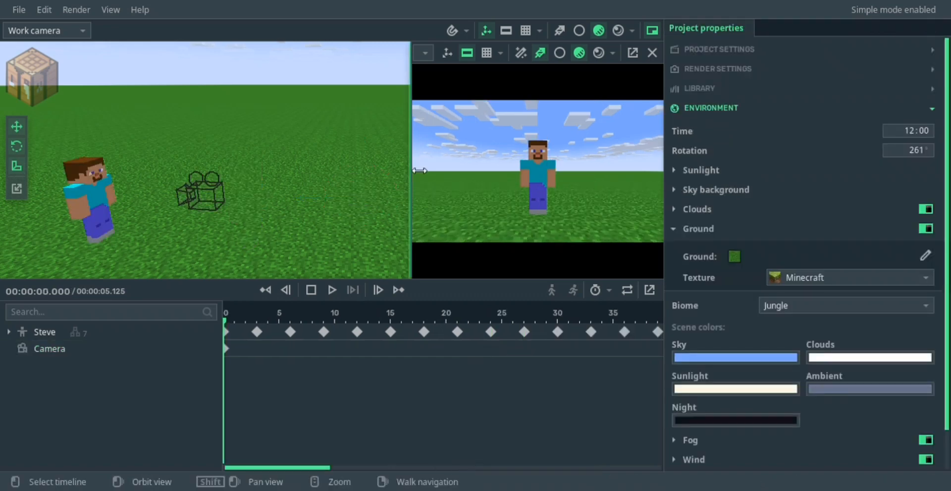
Step: Widen the secondary view across the whole viewport and play the walk through the active camera from frame 0
drag(419, 171, 8, 195)
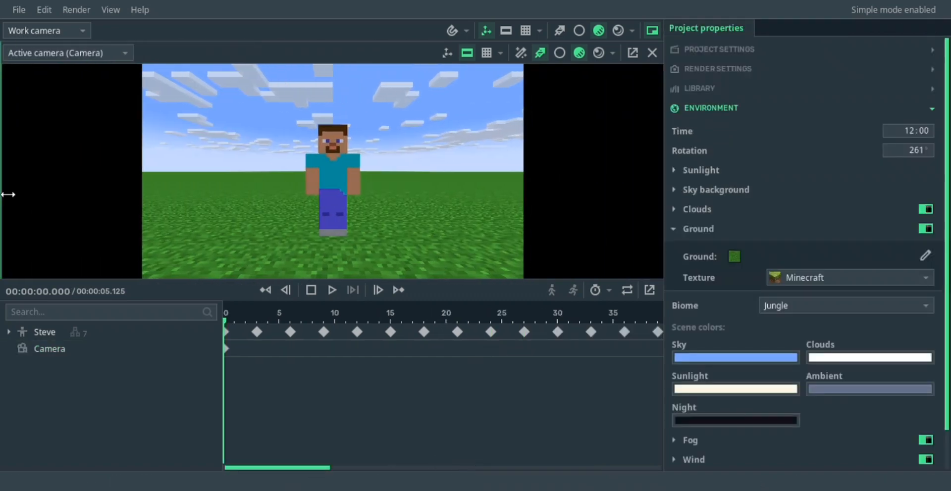
key(space)
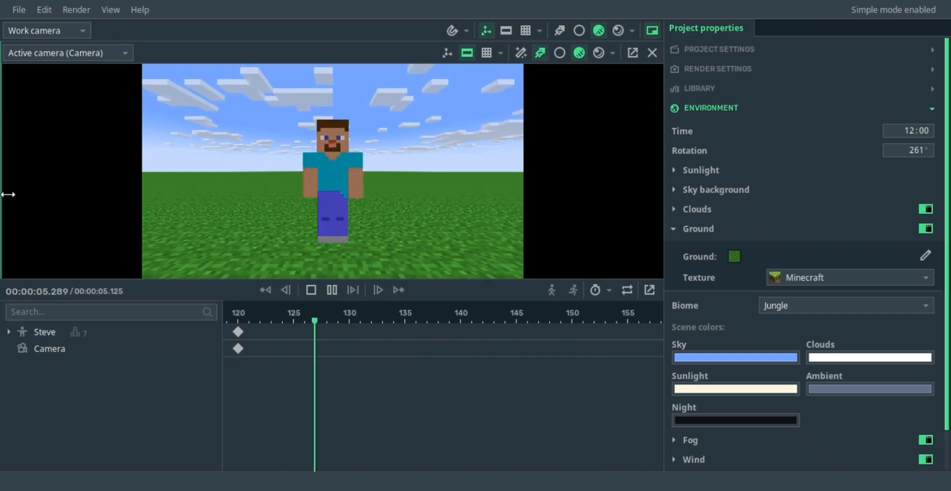
key(space)
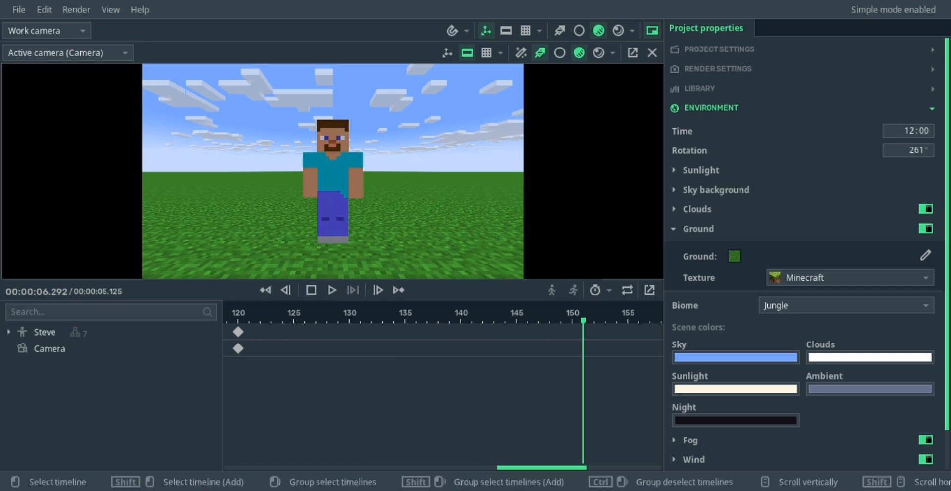
Step: Return the playhead to frame 0 and narrow the secondary view to share the viewport with the work camera
drag(529, 471, 178, 459)
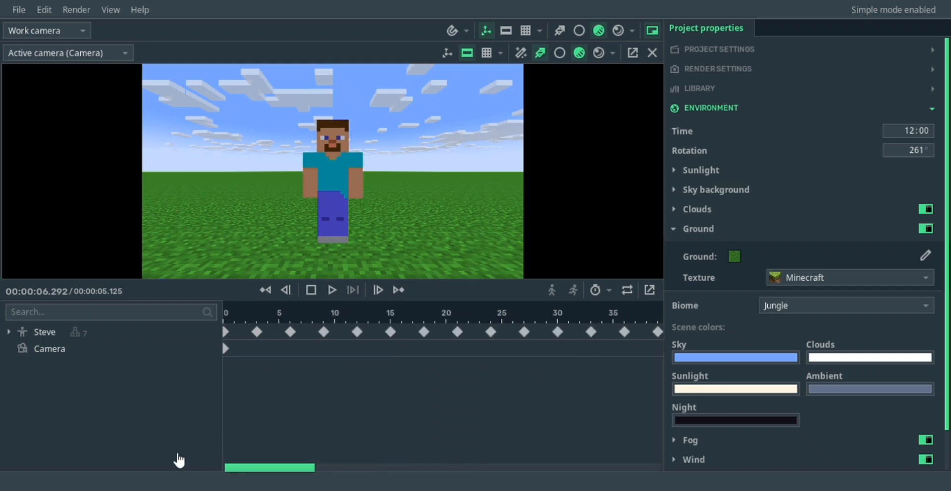
click(233, 327)
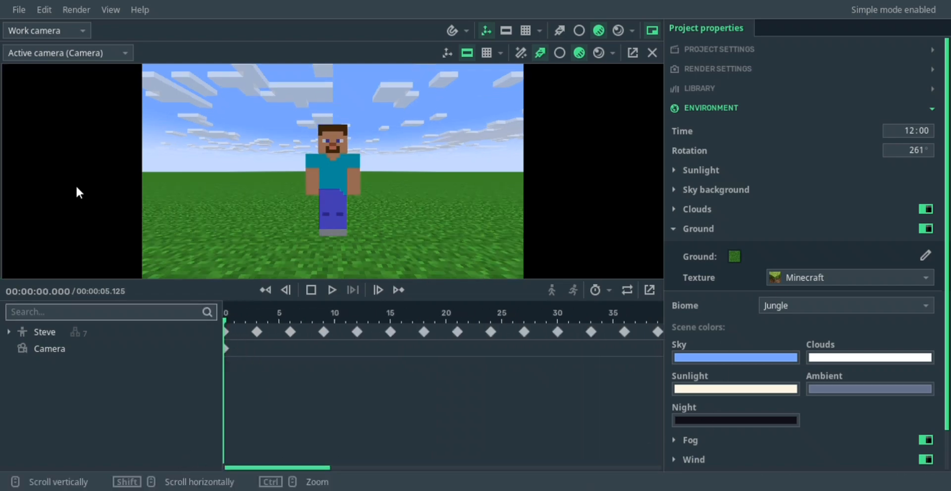
drag(23, 181, 409, 166)
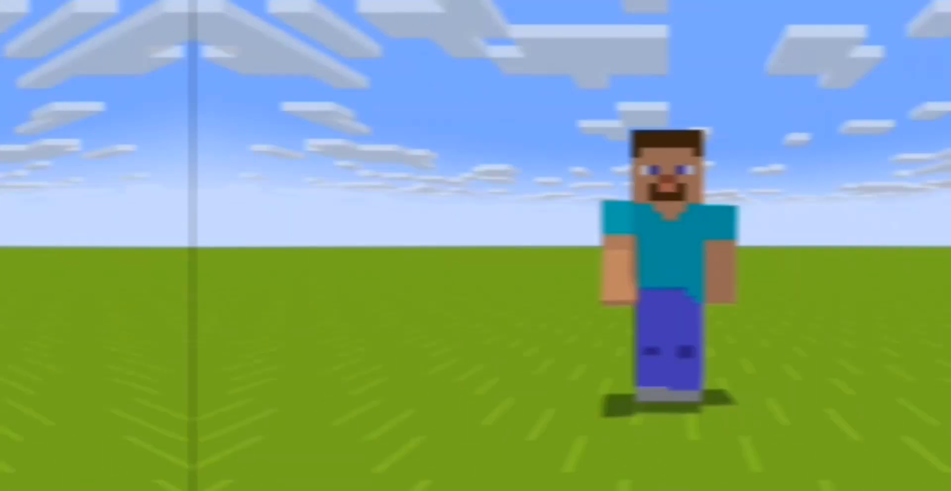